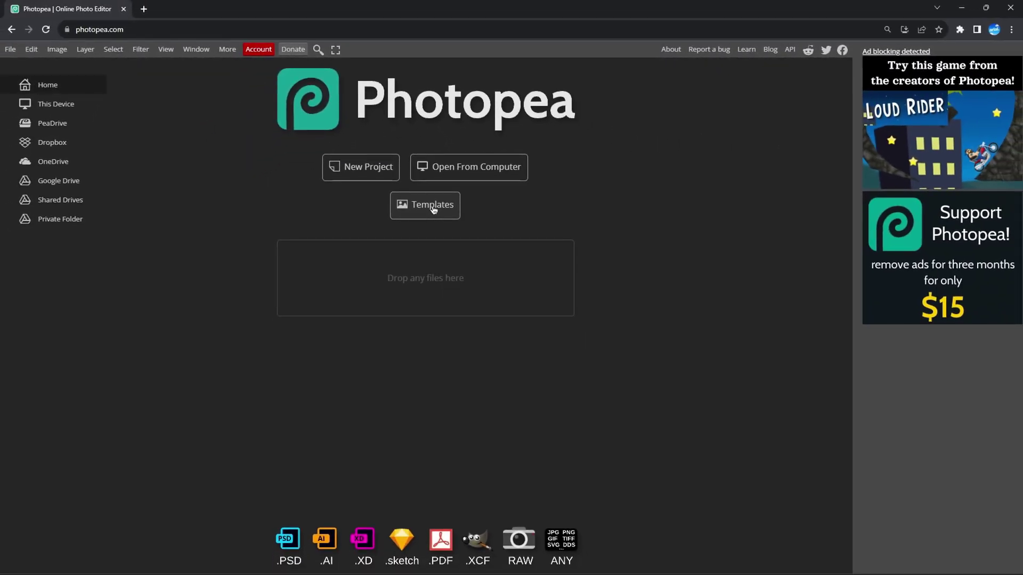
- Create a new project 1920 pixels wide and 1080 pixels high with a white background
left_click(434, 209)
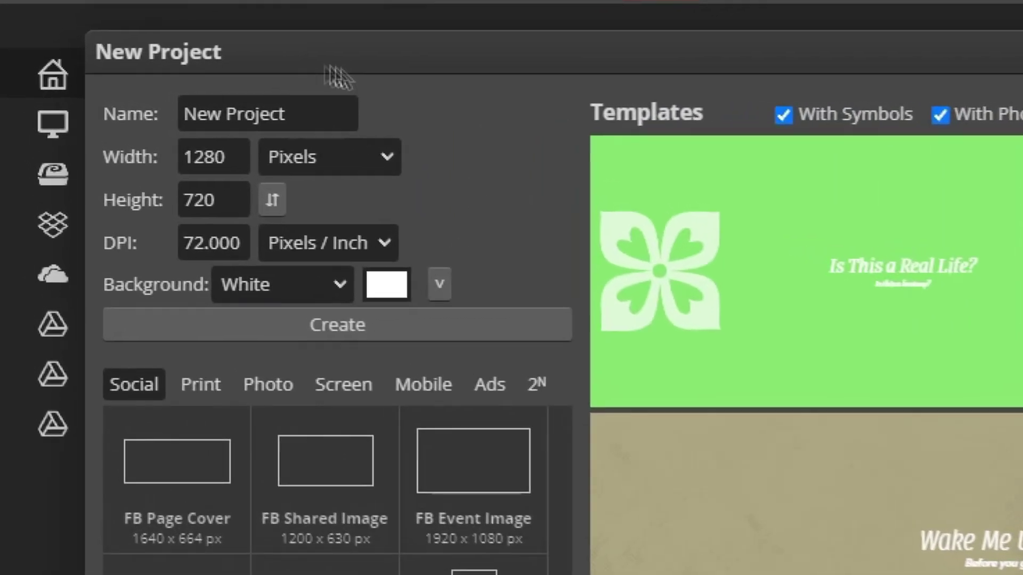
double_click(203, 157)
type("1920")
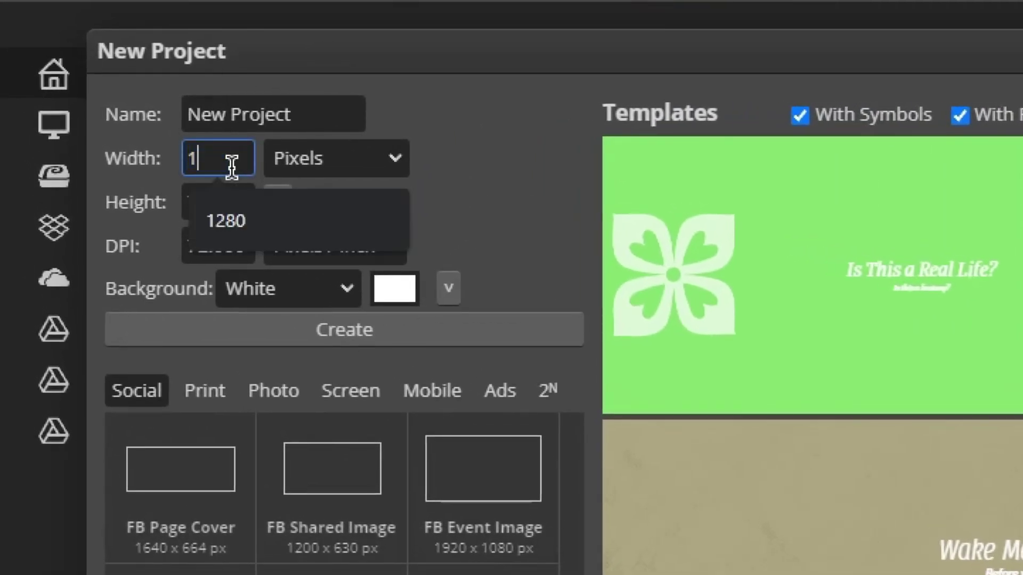
left_click(240, 198)
double_click(240, 198)
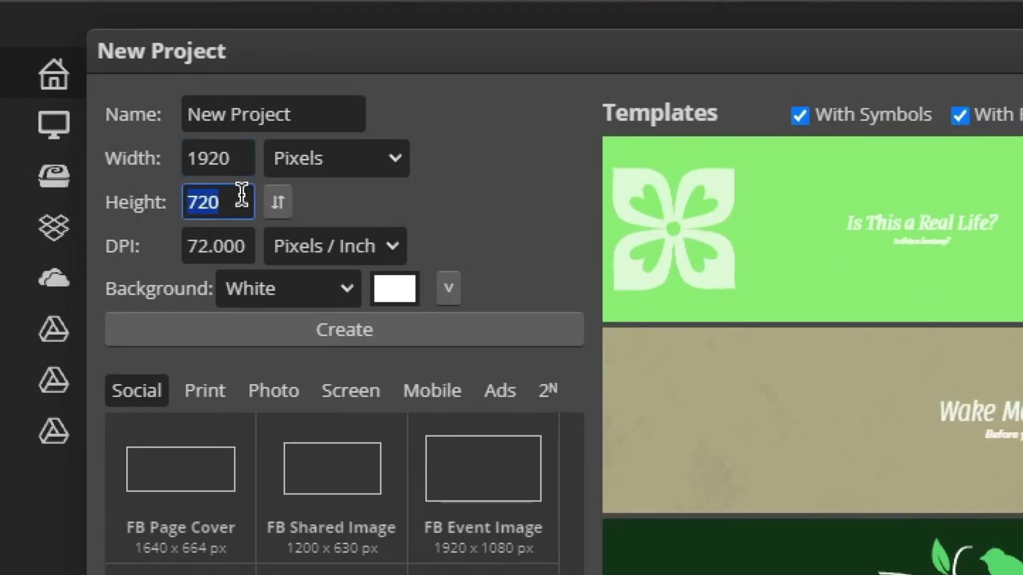
type("1080")
left_click(380, 329)
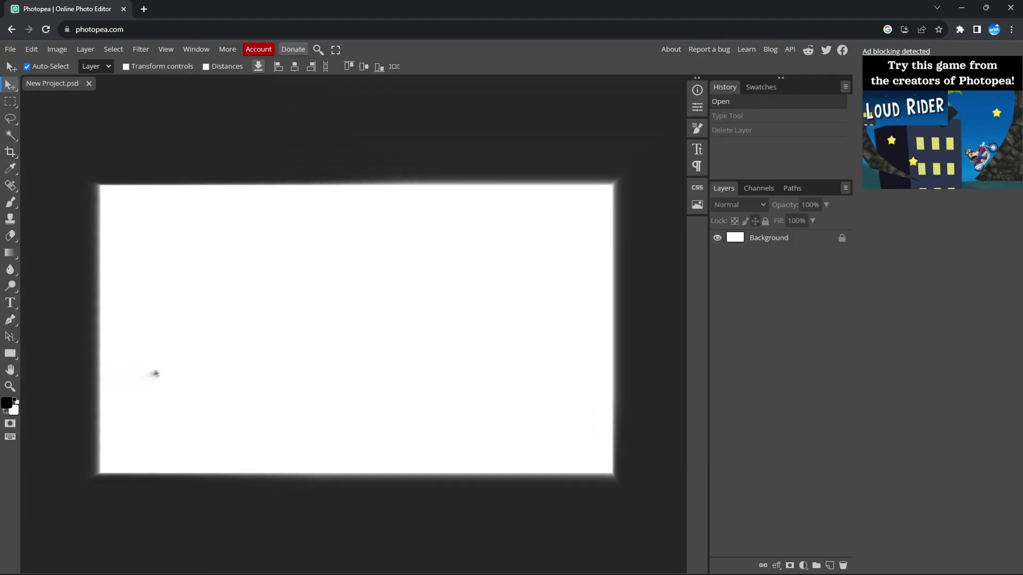
- Add a text layer reading "subscribe" on the canvas
key("t")
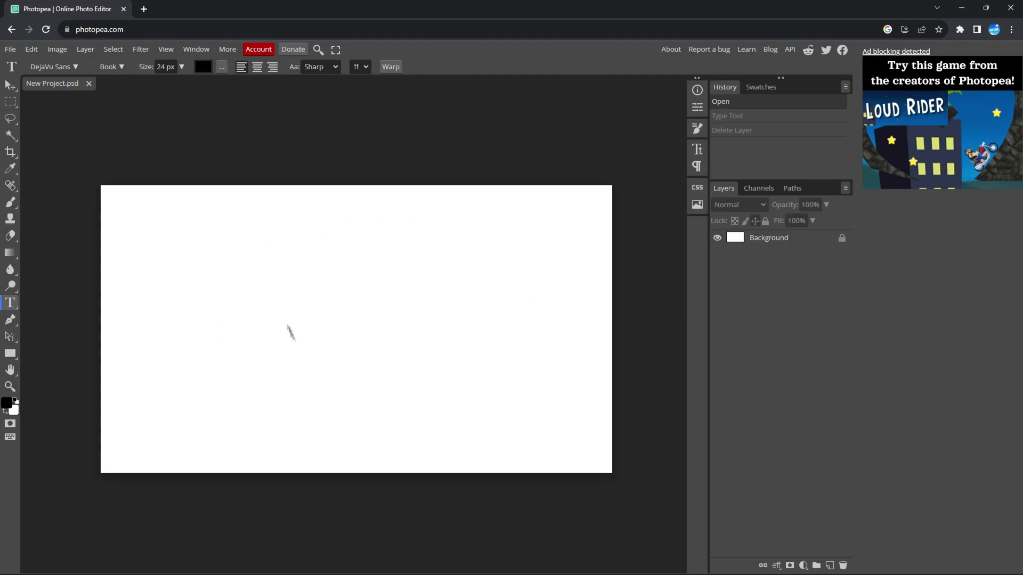
left_click(384, 349)
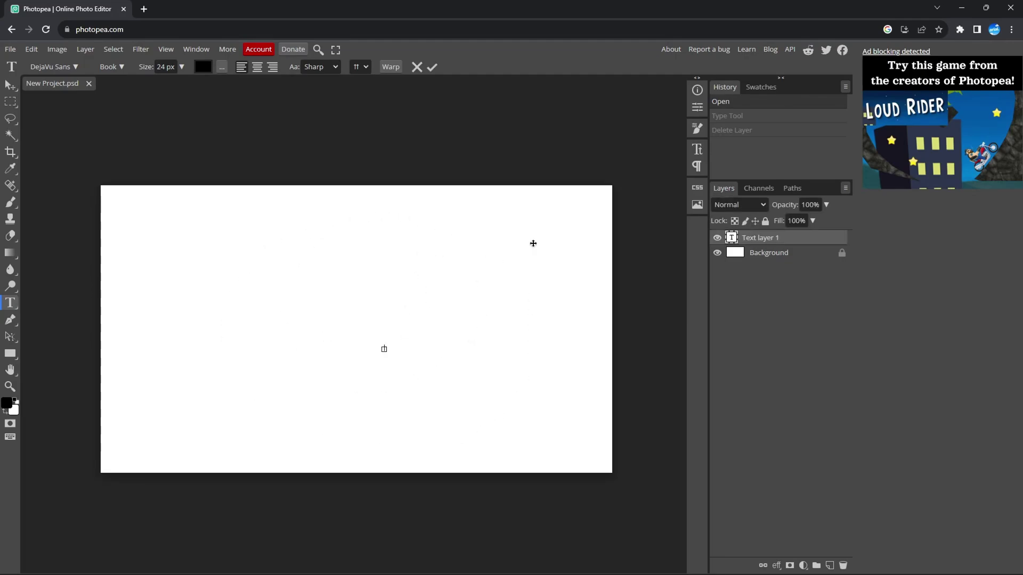
type("subscribe")
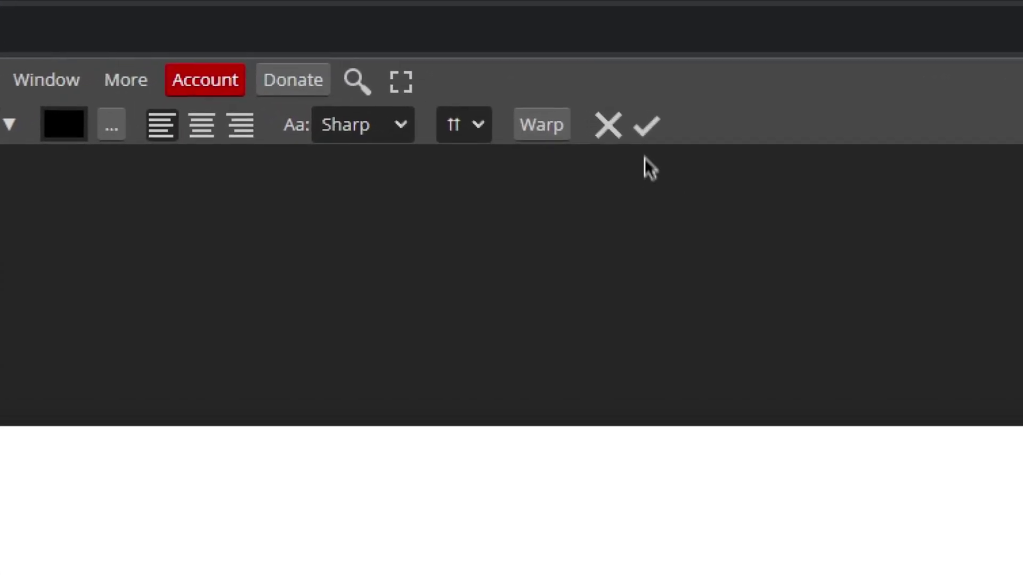
left_click(647, 126)
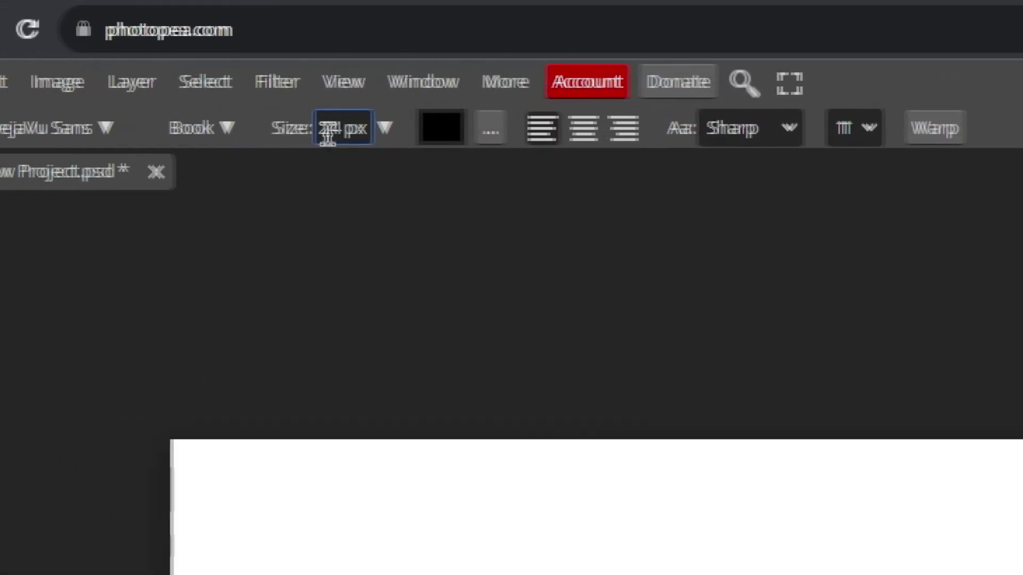
- Enlarge the "subscribe" text to 150 px and move it to about the middle of the canvas
left_click(385, 127)
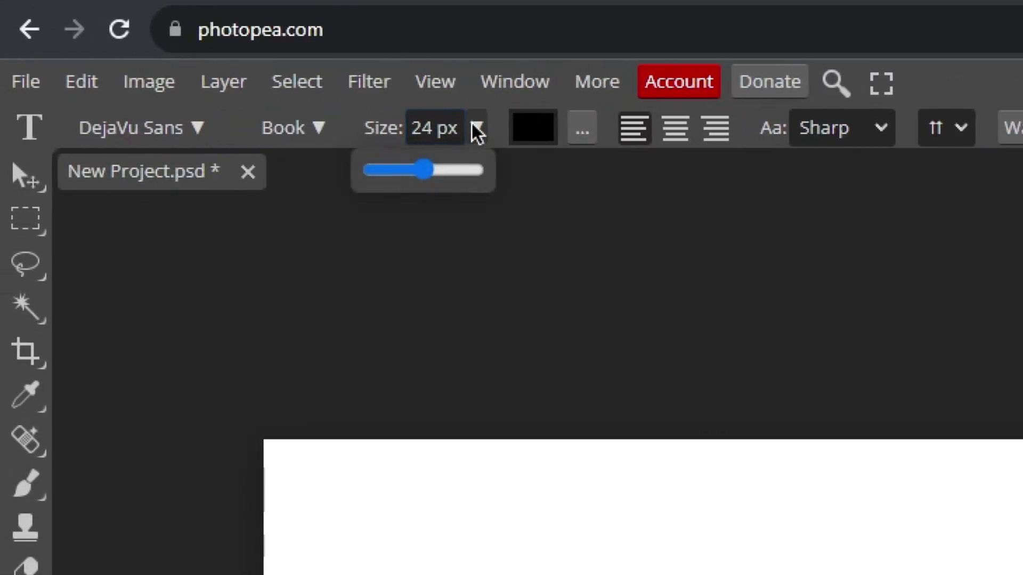
left_click_drag(352, 173, 379, 171)
left_click(13, 158)
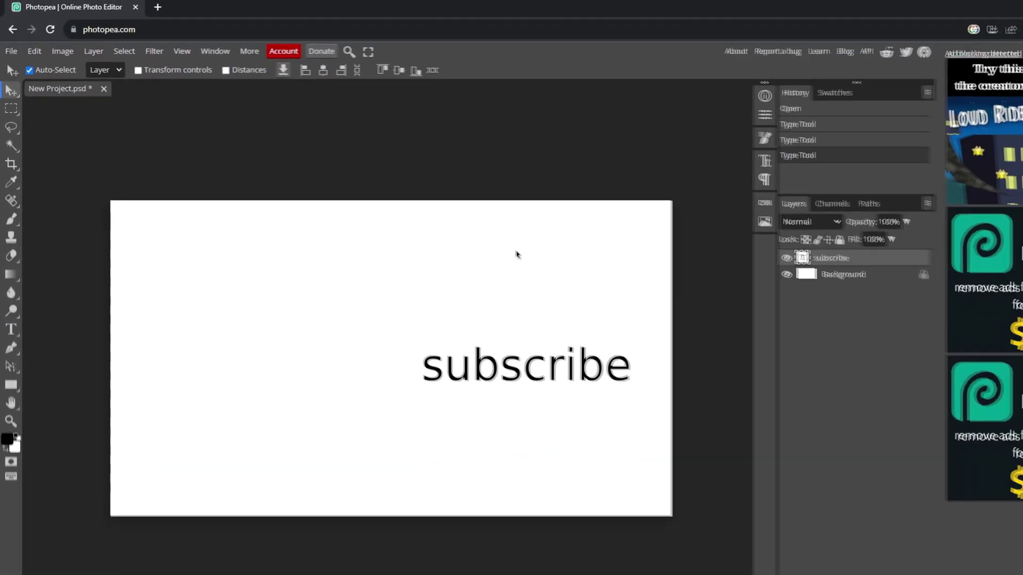
left_click_drag(483, 339, 356, 334)
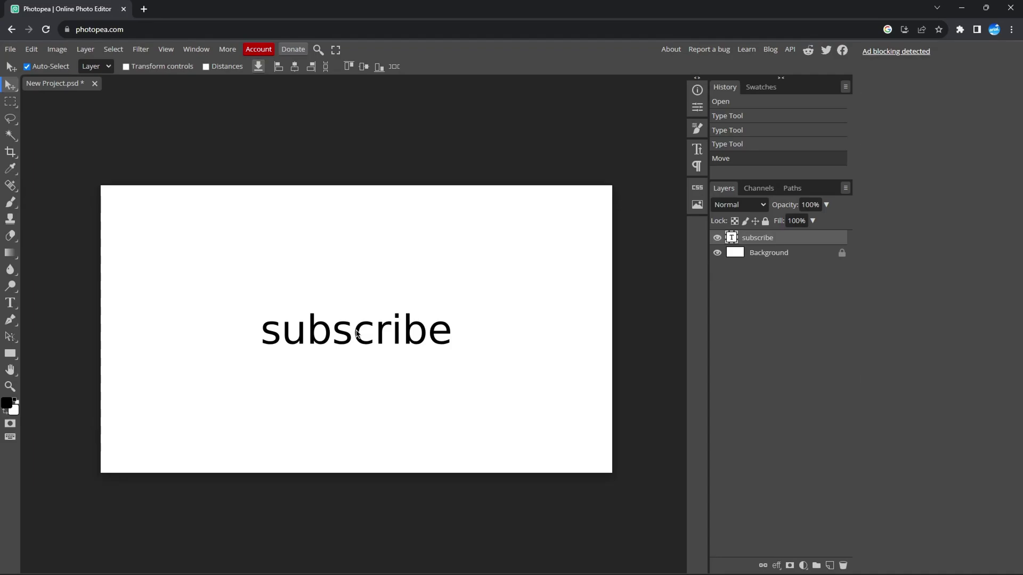
- Load the font file PLANK__.TTF and apply the Planet Kosmos font to the whole "subscribe" text
key("t")
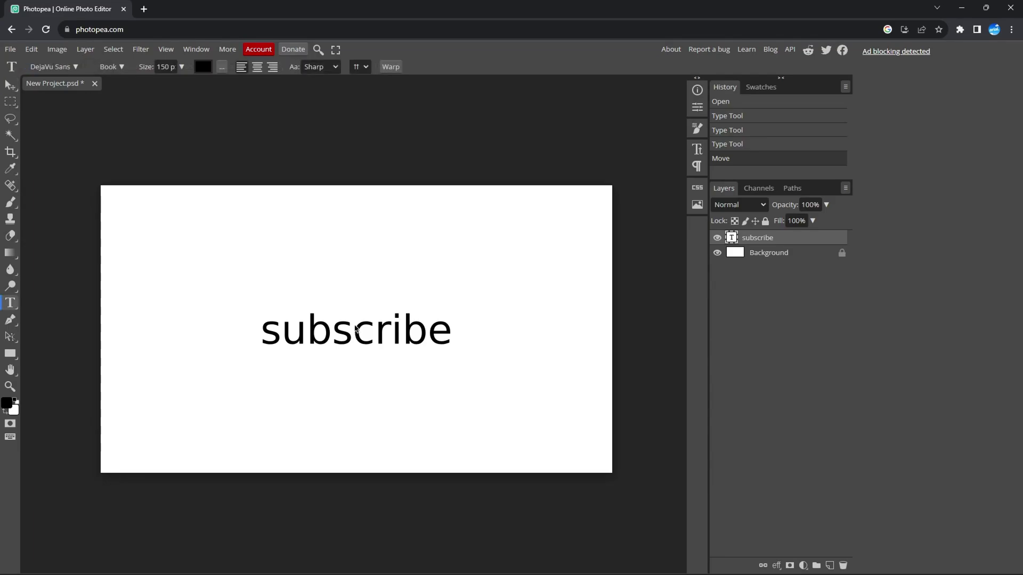
left_click(365, 324)
key("ctrl+a")
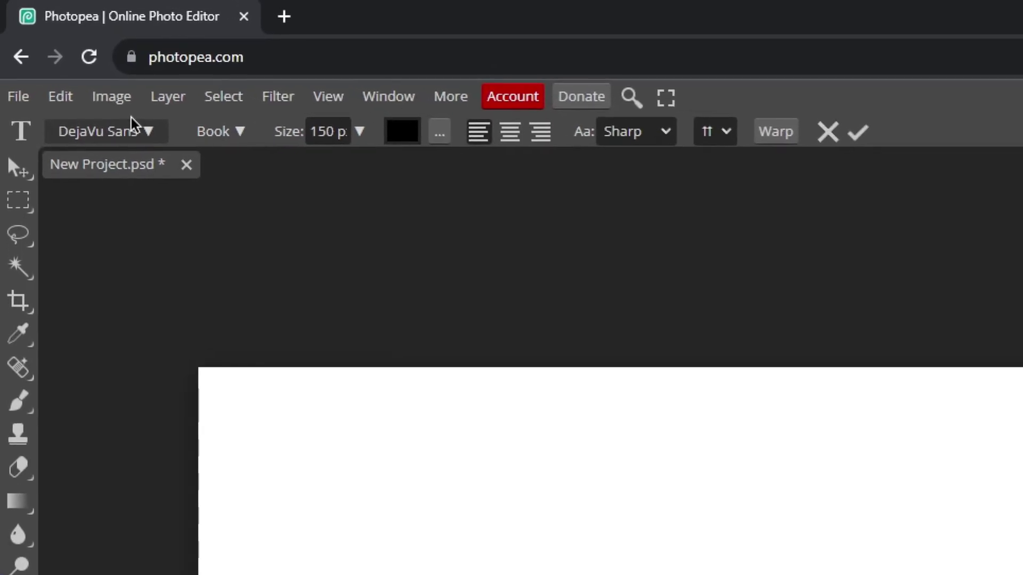
left_click(147, 130)
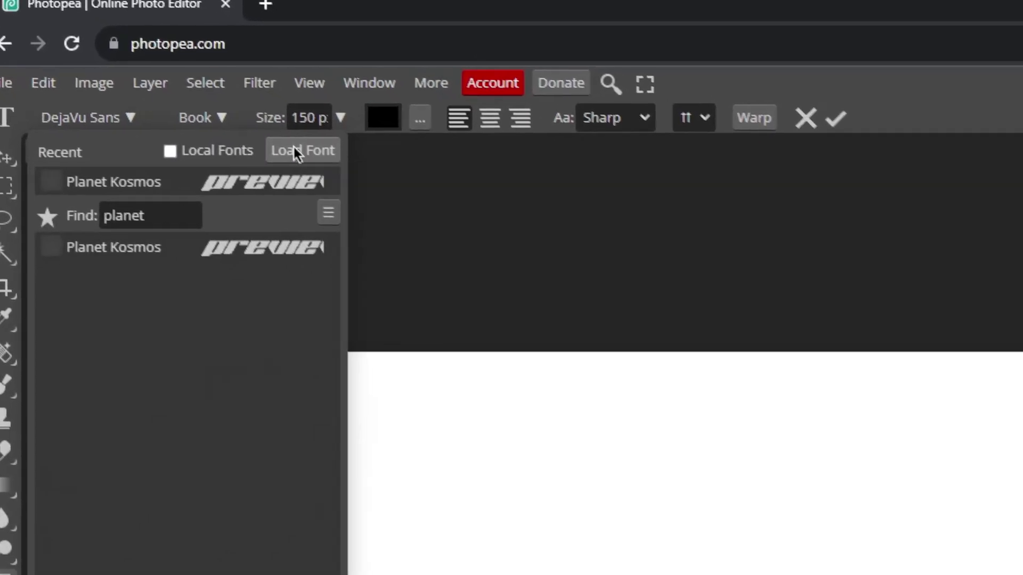
left_click(294, 147)
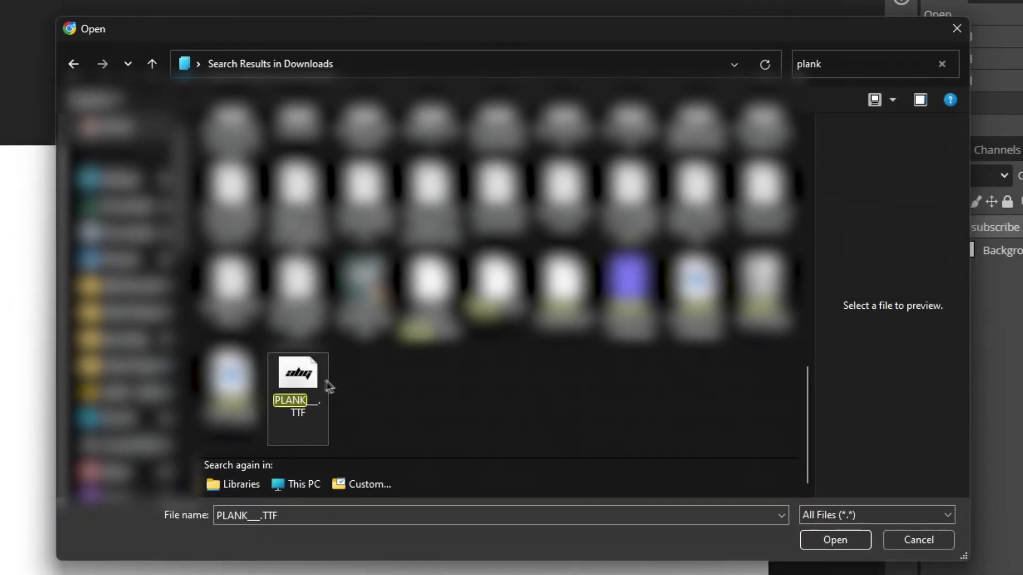
left_click(314, 383)
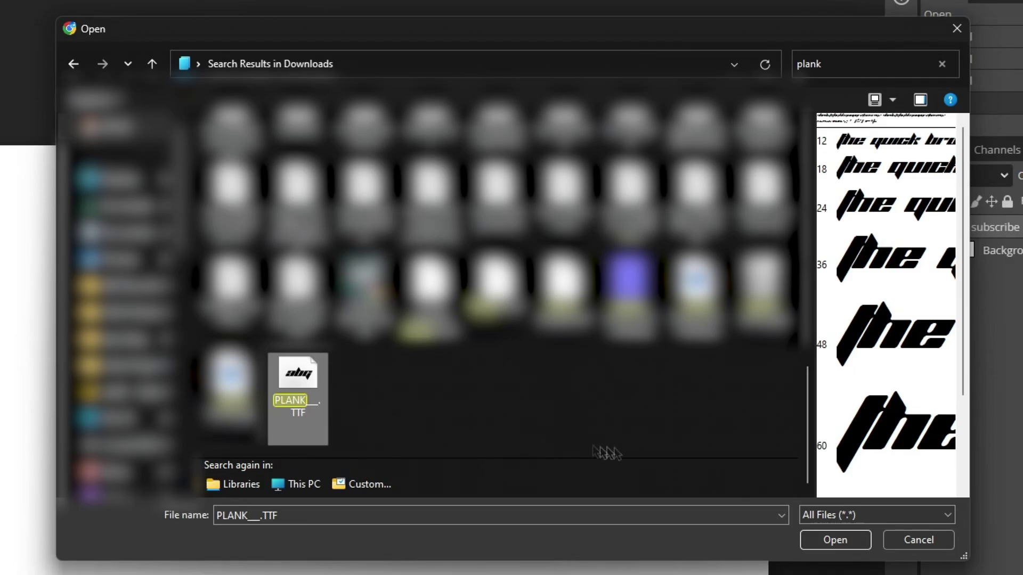
left_click(846, 544)
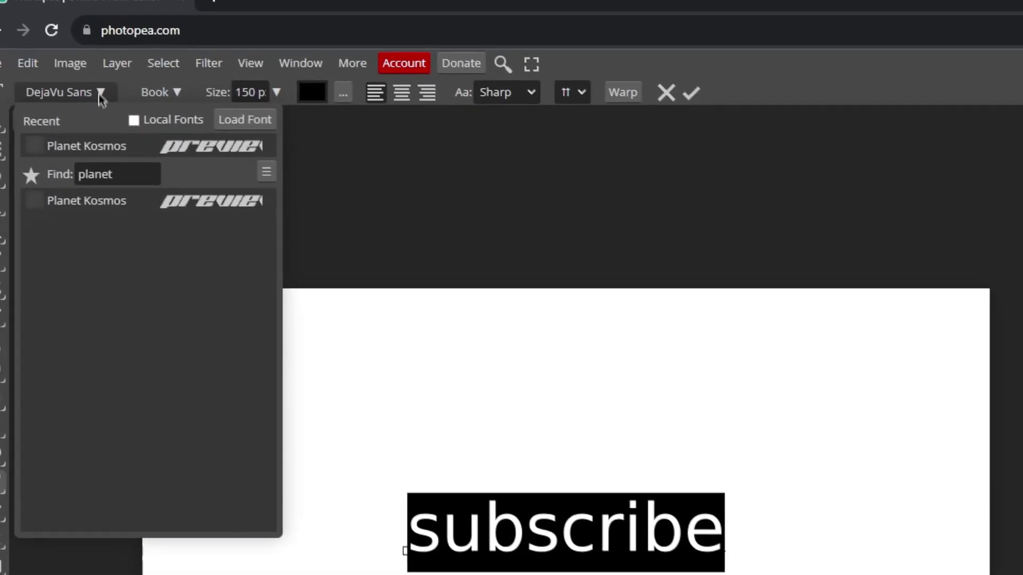
left_click(152, 223)
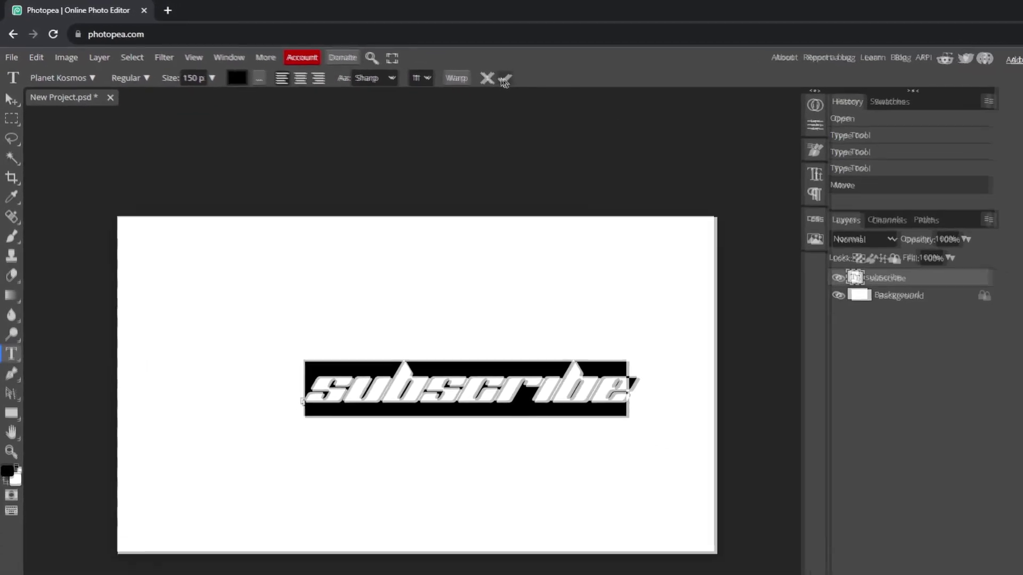
left_click(714, 110)
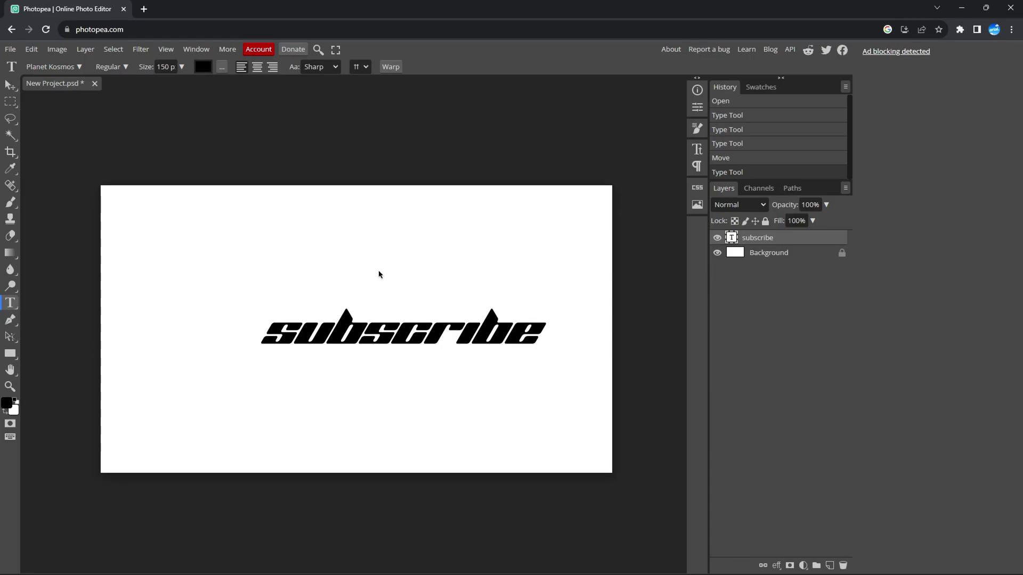
- Center the "subscribe" text horizontally and vertically on the canvas, using a selection of the whole canvas that is then cleared
key("v")
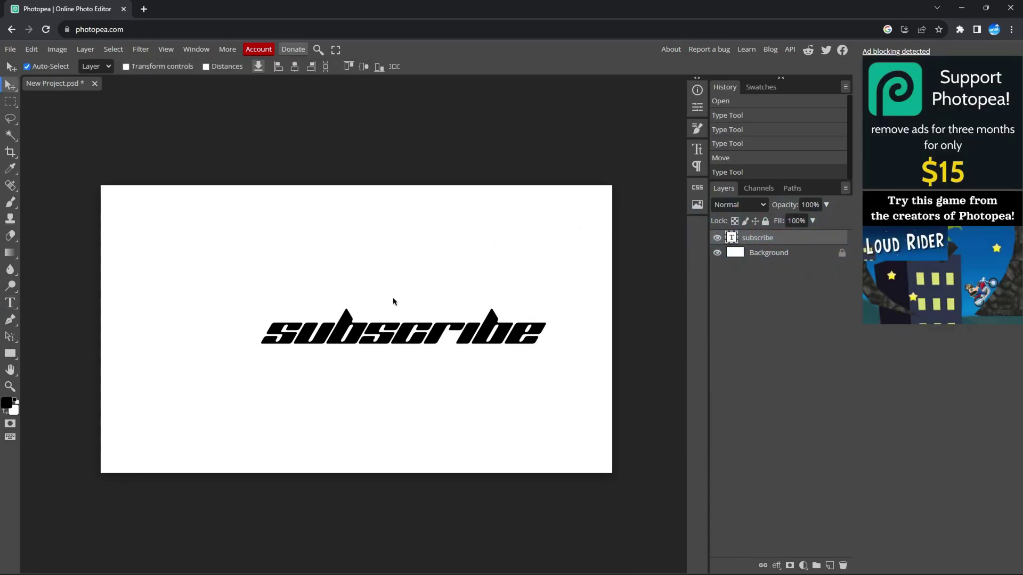
key("ctrl+a")
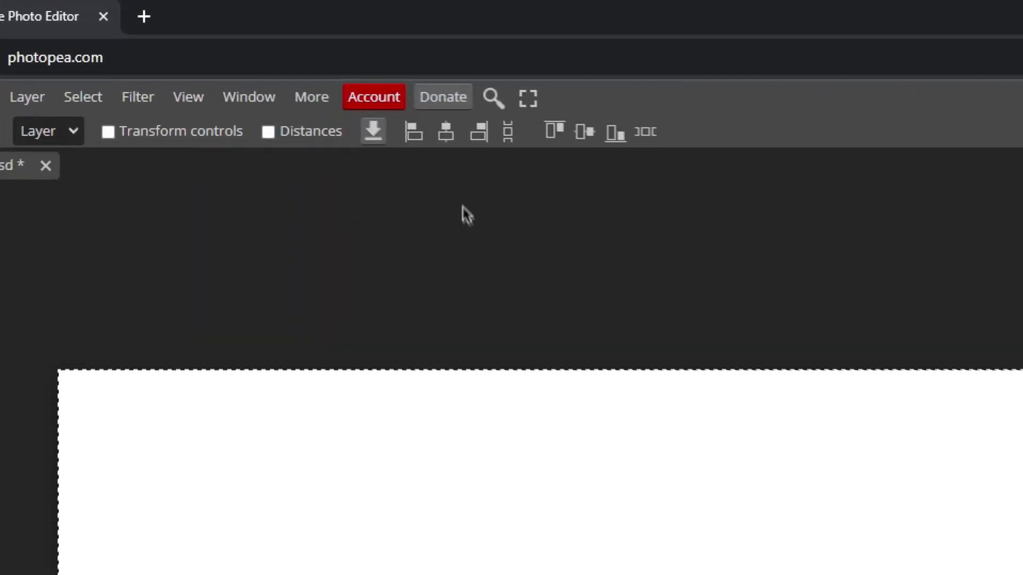
left_click(462, 140)
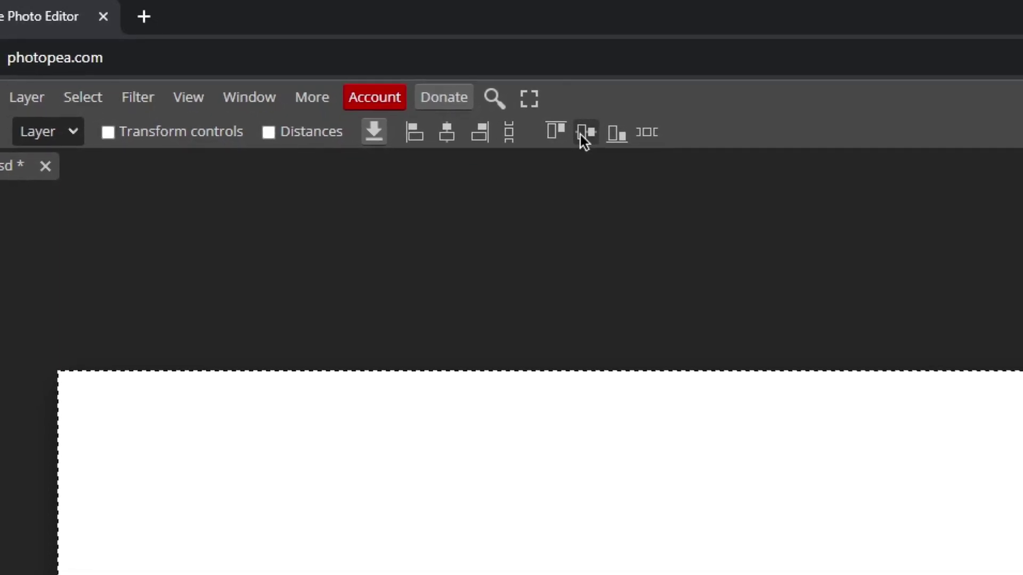
left_click(585, 133)
key("ctrl+d")
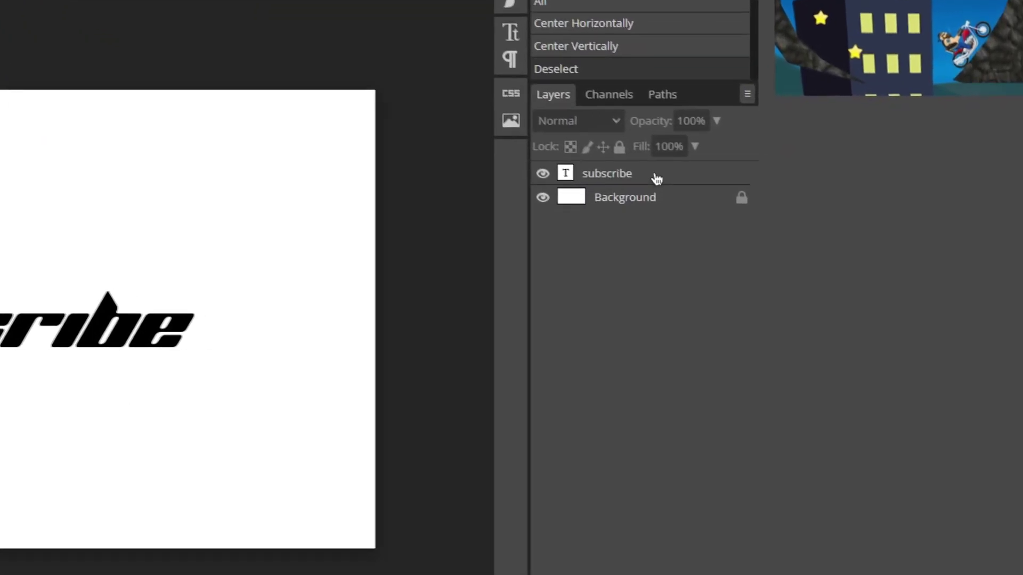
- Convert the "subscribe" text layer to a smart object
right_click(719, 208)
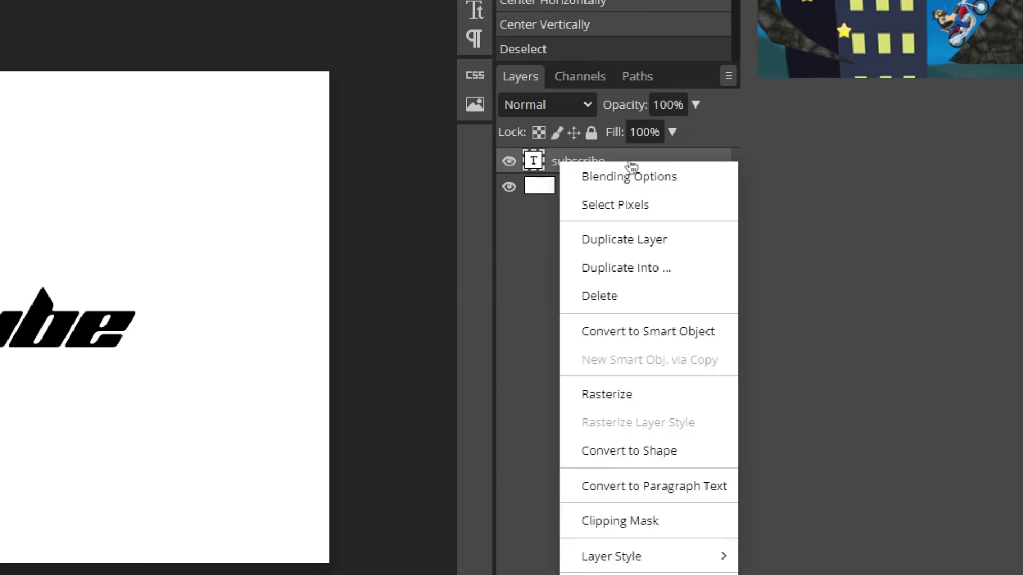
left_click(730, 332)
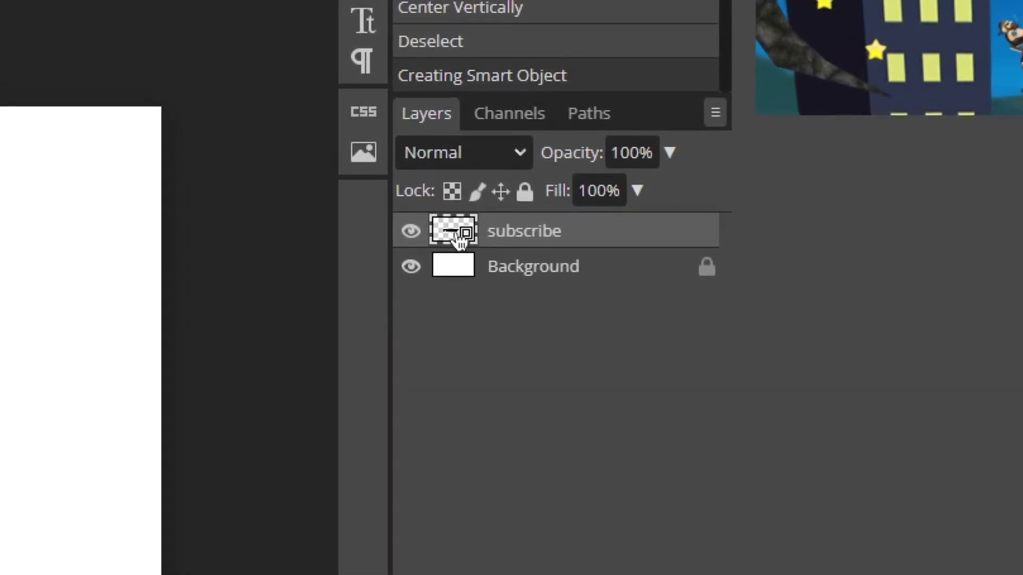
- Replace the text inside the smart object with "hello", save it and return to the main project
double_click(456, 234)
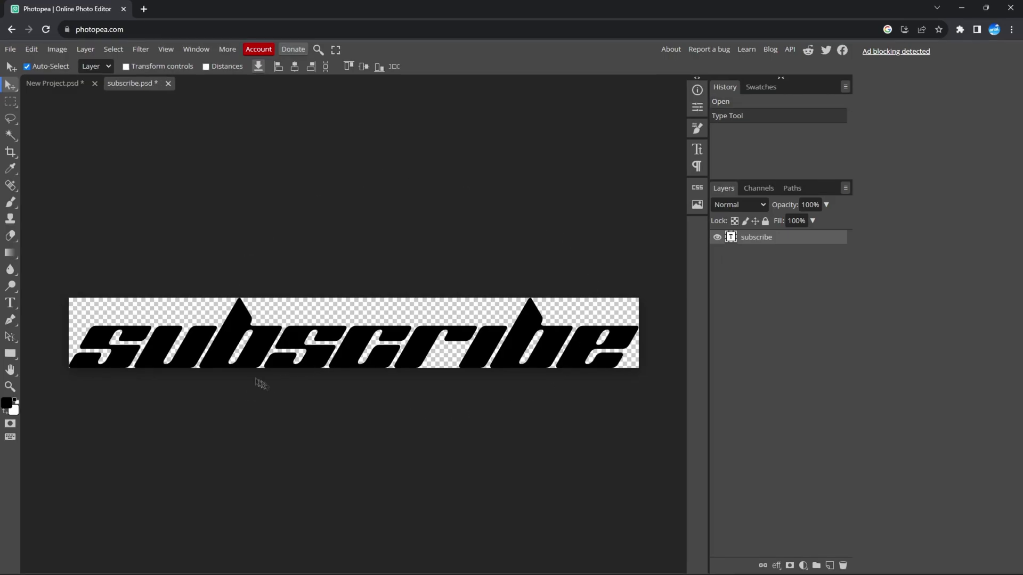
key("t")
double_click(319, 355)
type("hello")
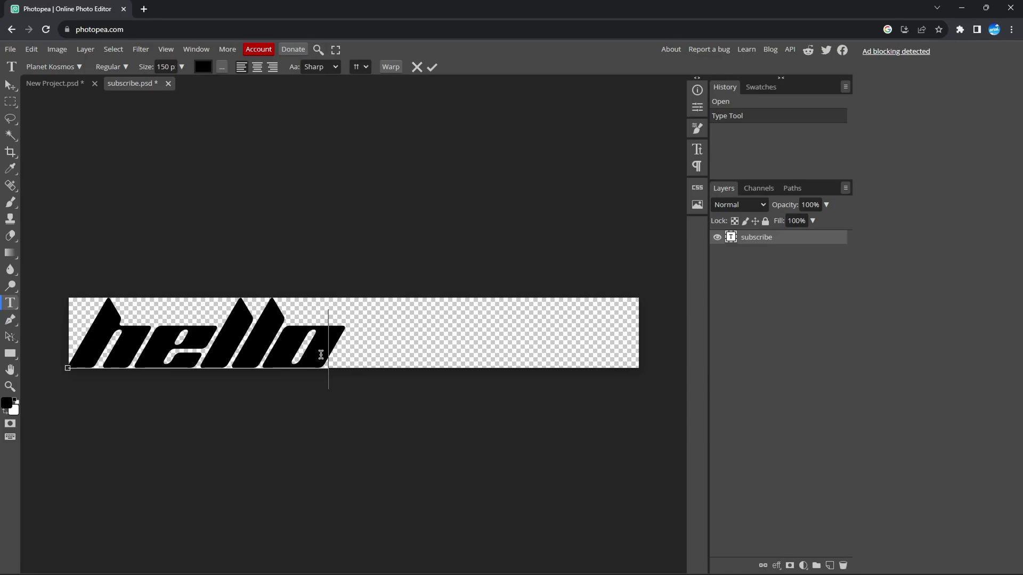
key("Escape")
key("v")
key("ctrl+s")
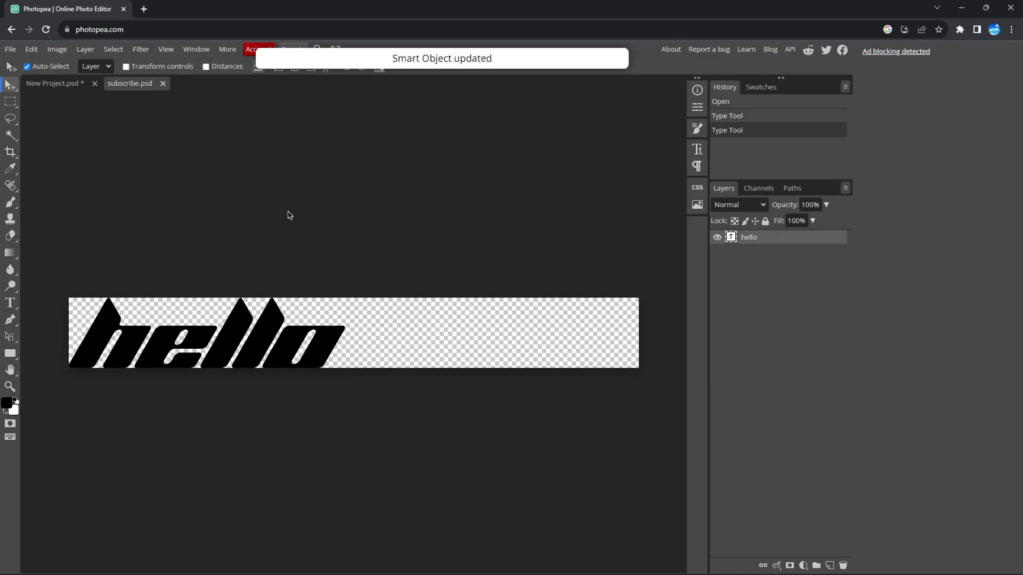
left_click(65, 85)
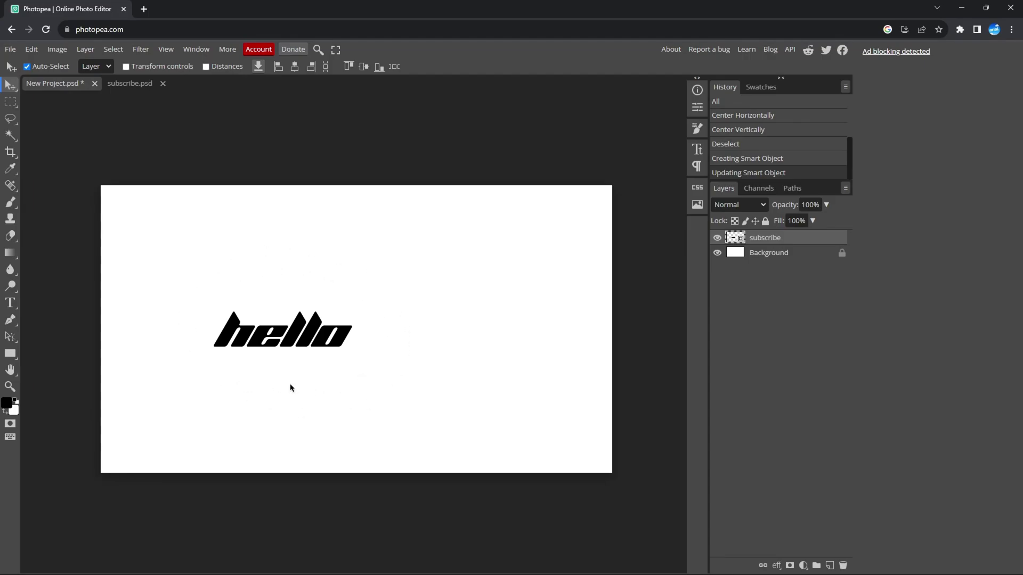
- Restore the smart object's text to "subscribe" and return to the main project
key("ctrl+Tab")
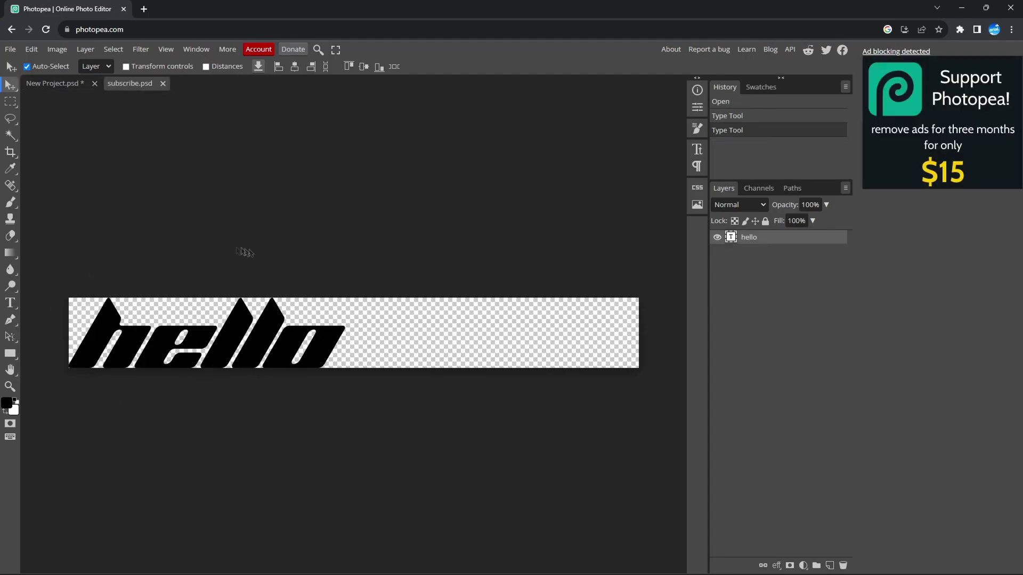
left_click(71, 88)
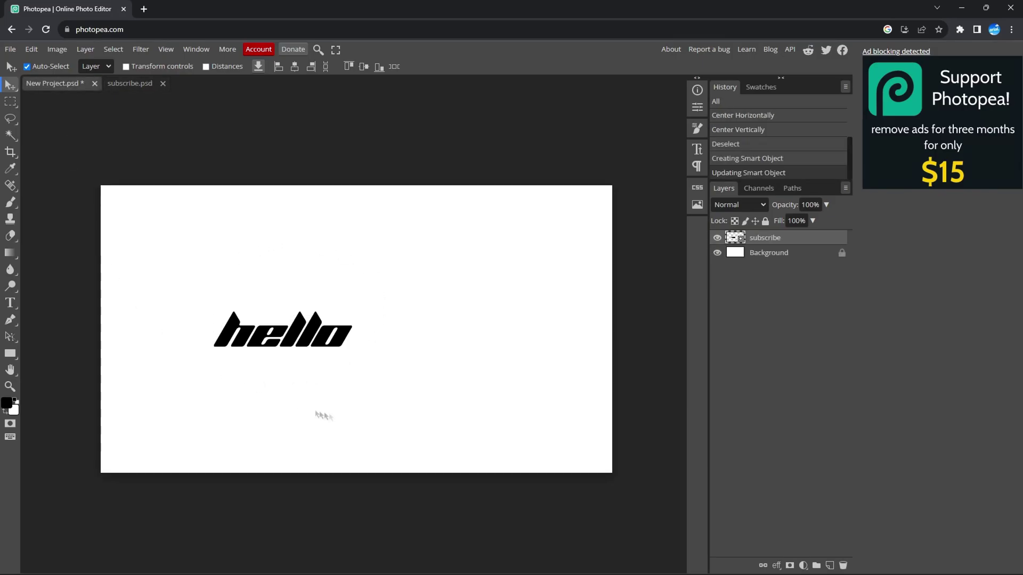
key("ctrl+Tab")
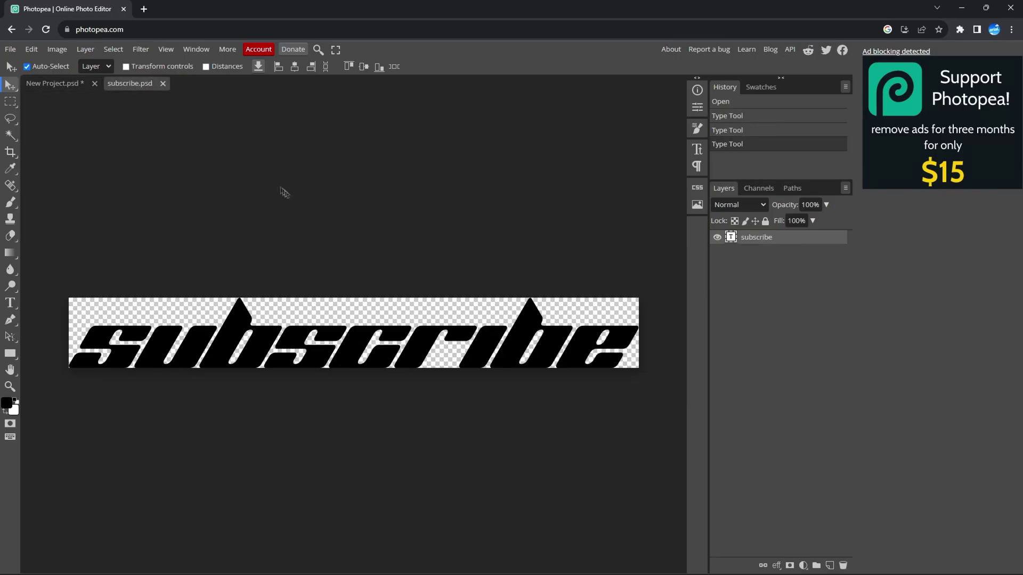
left_click(70, 85)
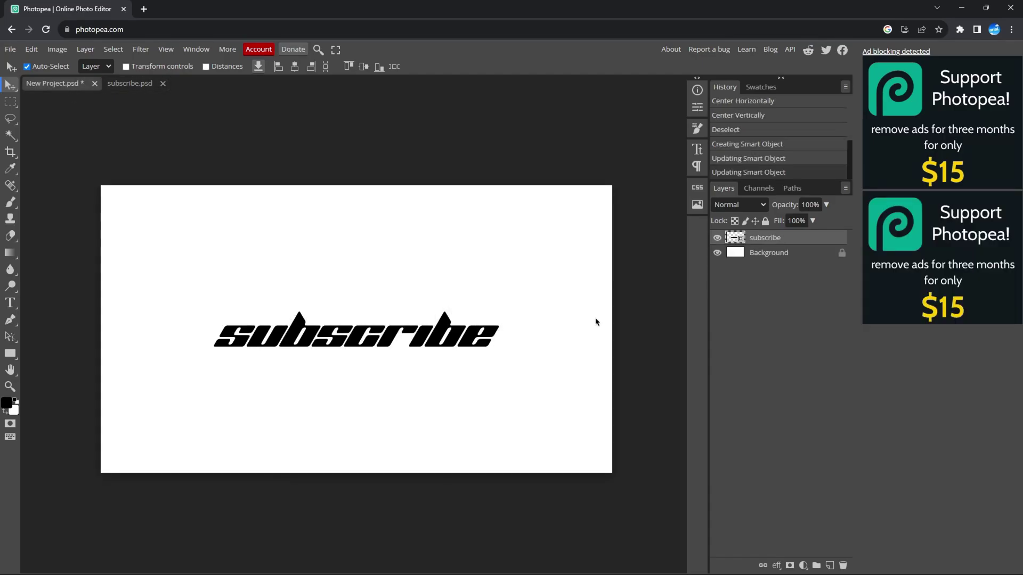
- Add a Gradient Overlay to the "subscribe" smart object with Dither enabled and the angle set to 0°
double_click(804, 237)
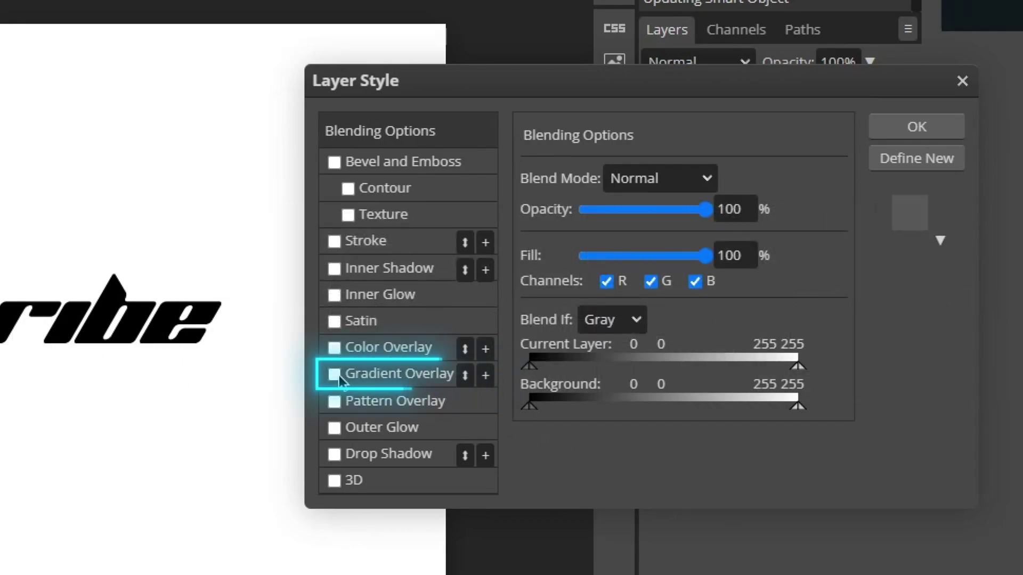
left_click(418, 373)
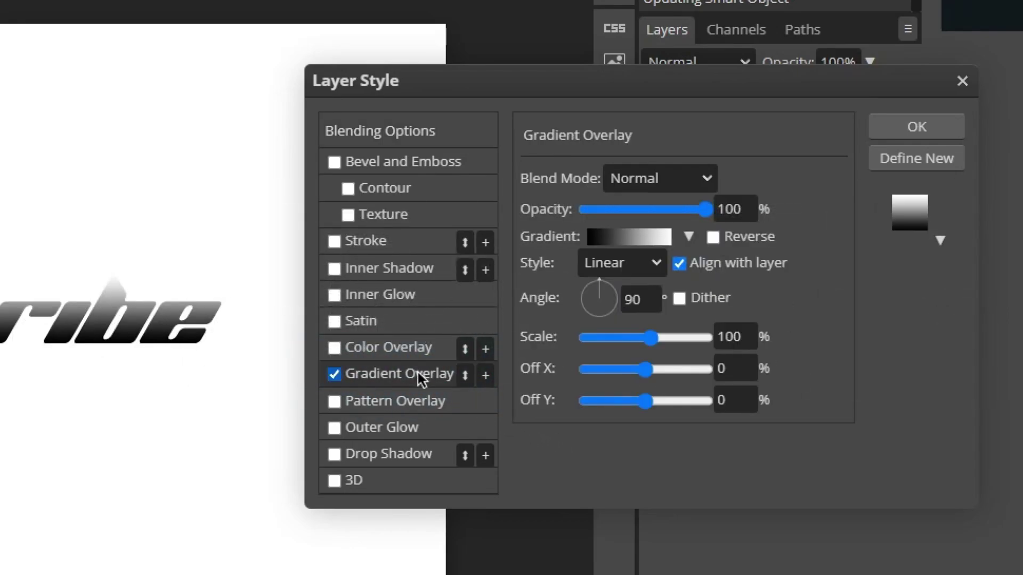
left_click(679, 298)
double_click(639, 298)
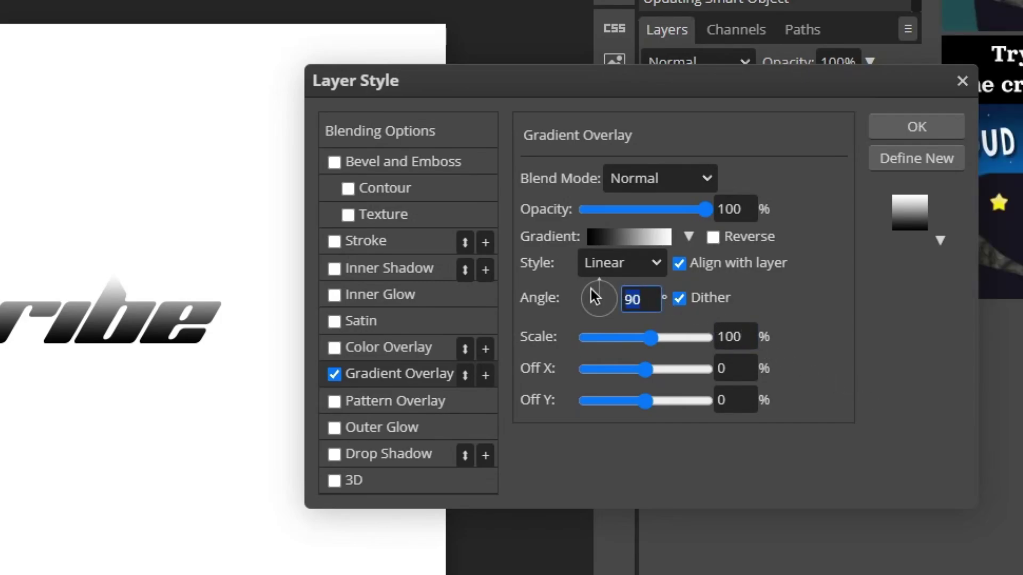
type("0")
key("Return")
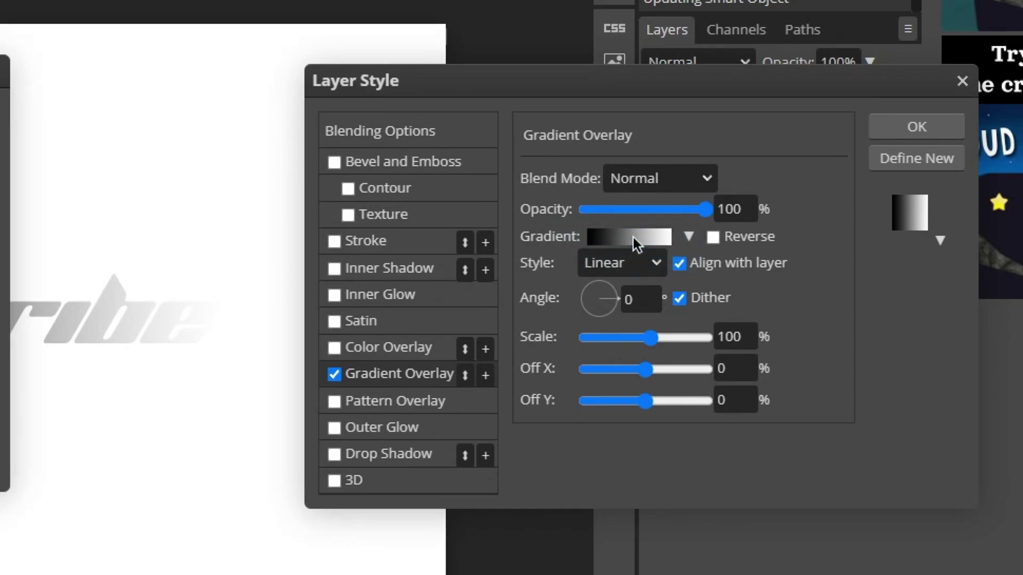
- Edit the overlay's gradient and add four colour stops at about 11%, 33%, 58% and 77%
left_click(633, 238)
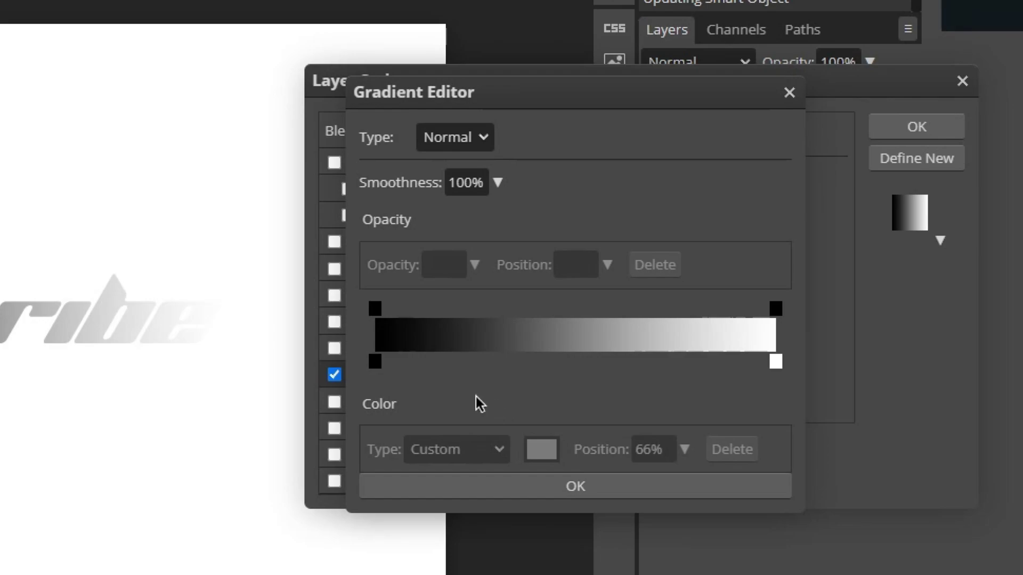
left_click(420, 361)
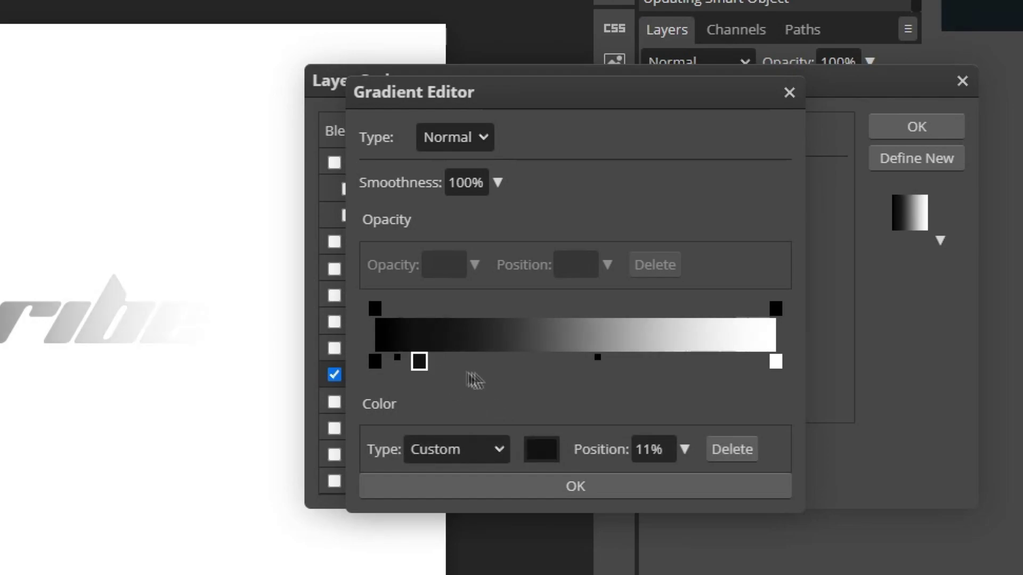
left_click(507, 361)
left_click(606, 361)
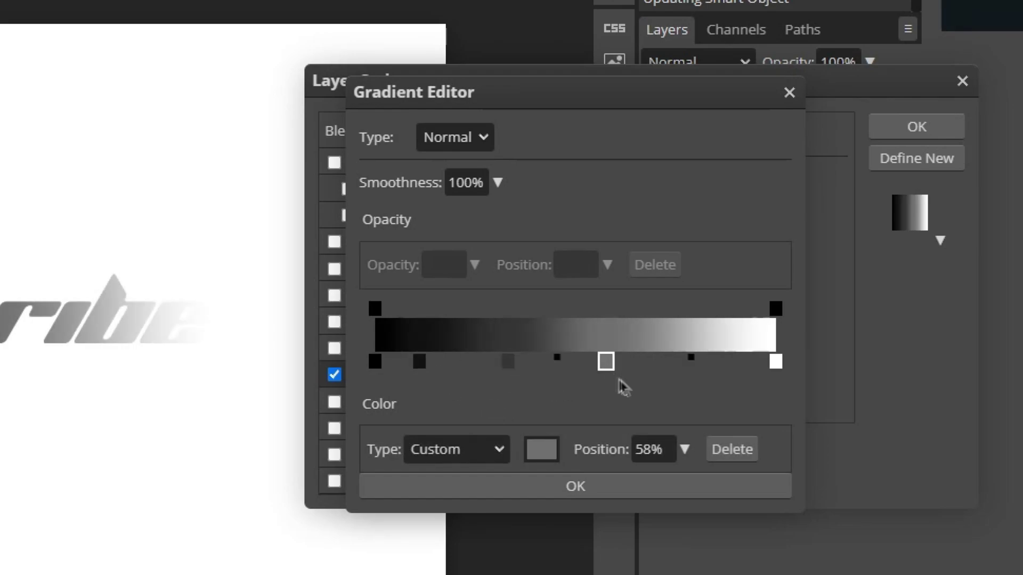
left_click(682, 362)
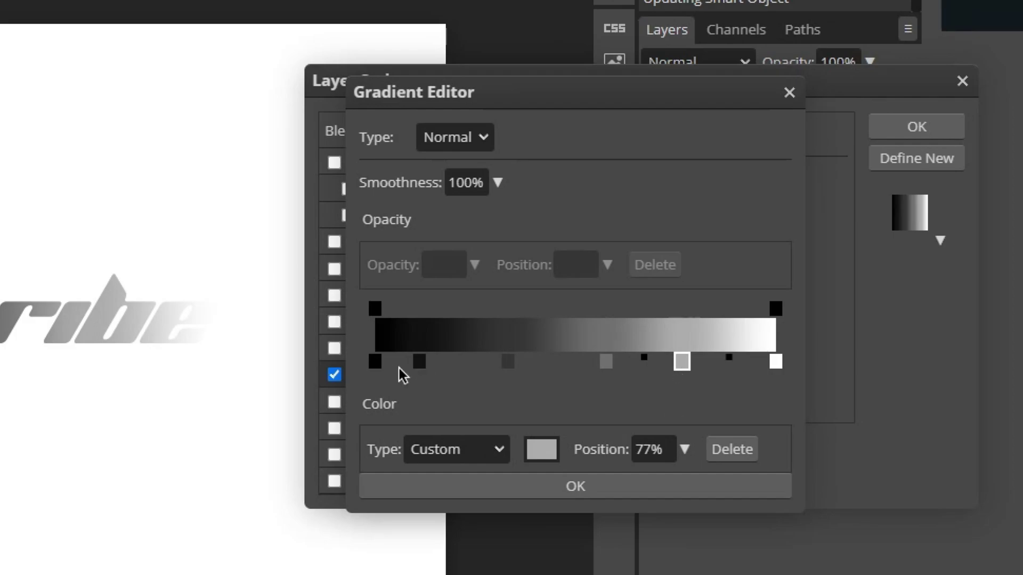
- Colour the first gradient stop #FFF15B and the second one, moved to 14%, #B7FF8F
double_click(376, 365)
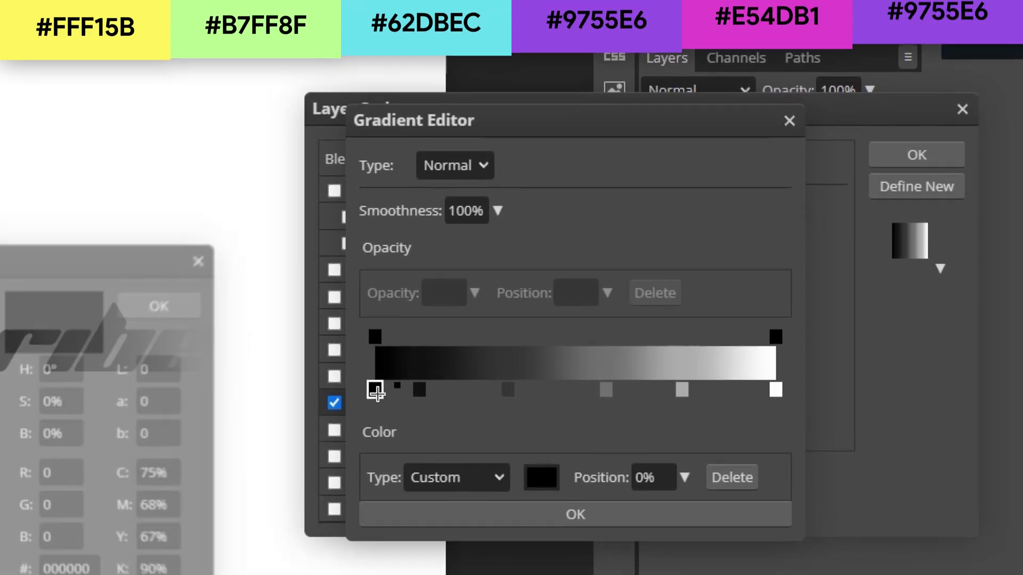
left_click_drag(106, 266, 615, 268)
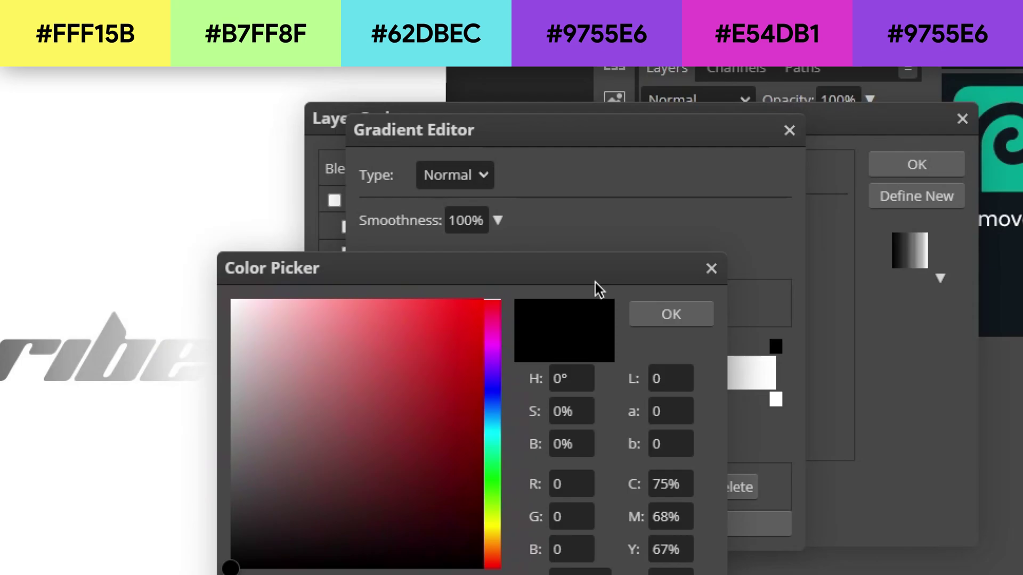
left_click(664, 317)
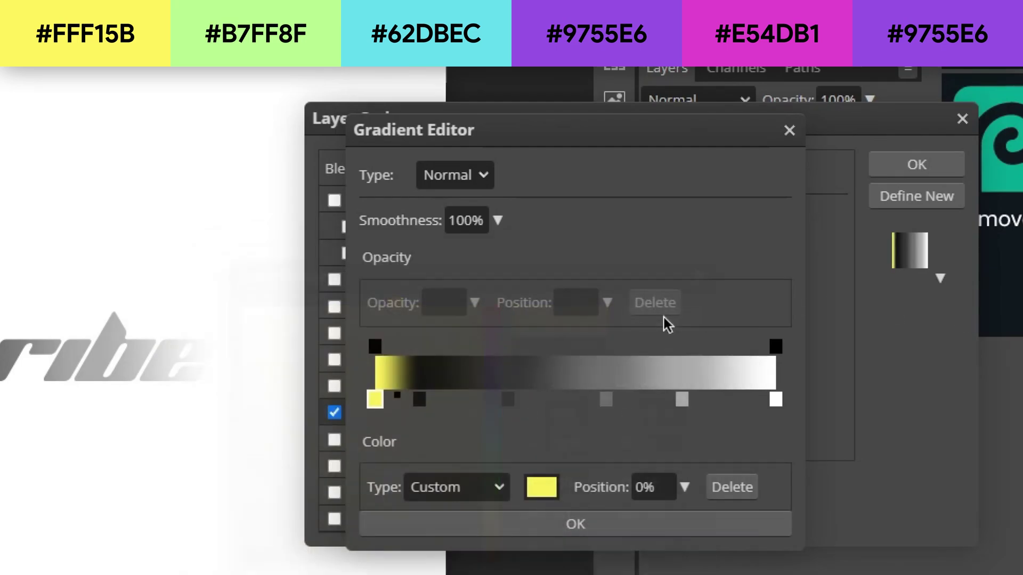
left_click(431, 399)
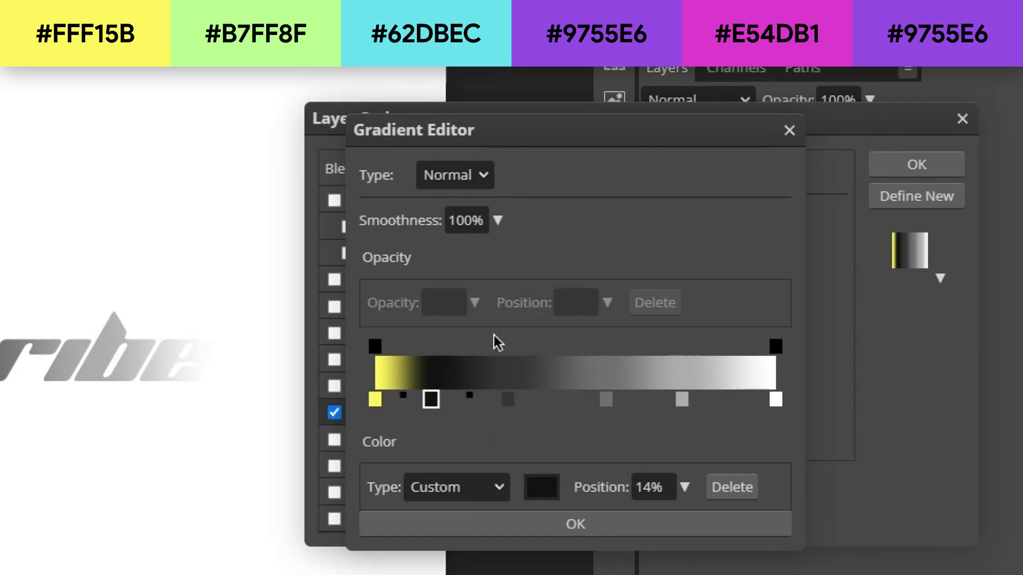
left_click(541, 487)
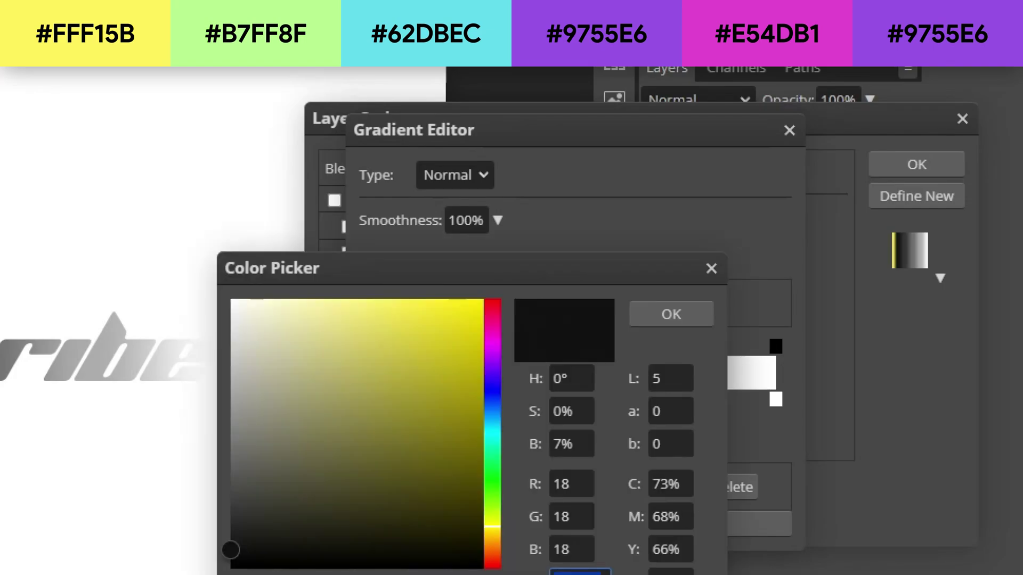
left_click(671, 314)
- Colour the third gradient stop #62DBEC and the fourth one #9755E6
left_click(507, 398)
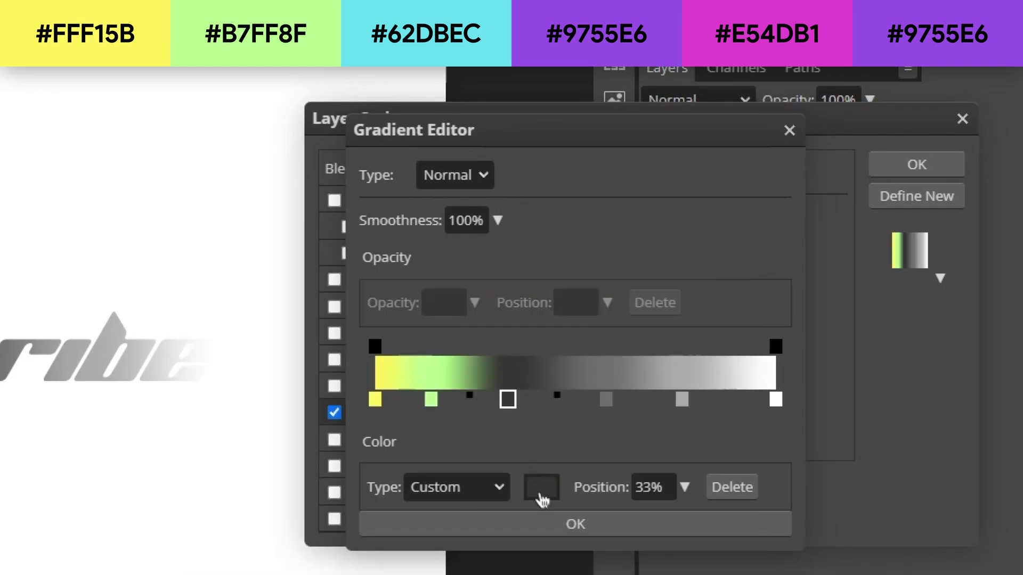
left_click(542, 487)
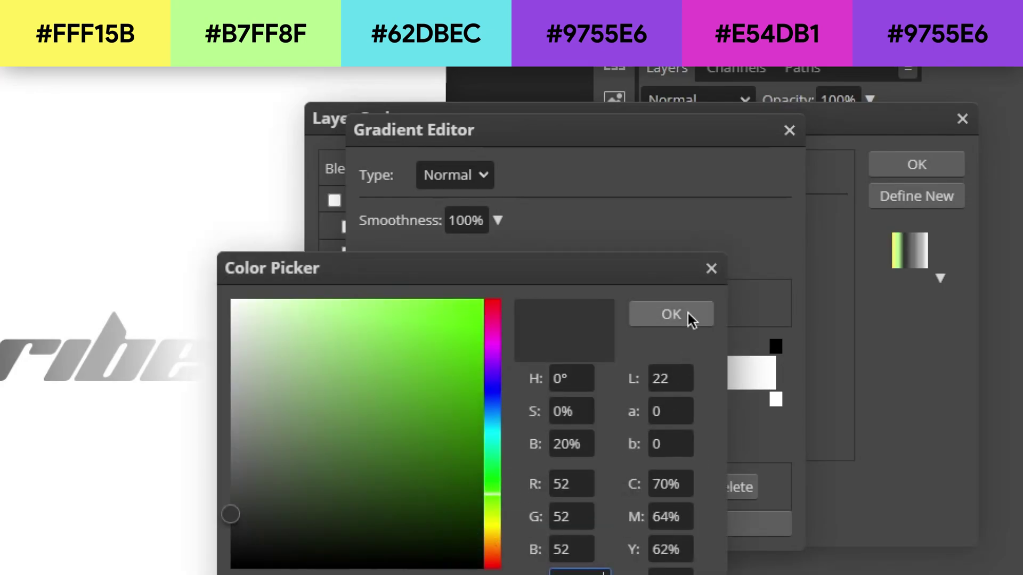
left_click(671, 314)
left_click(607, 397)
left_click(541, 487)
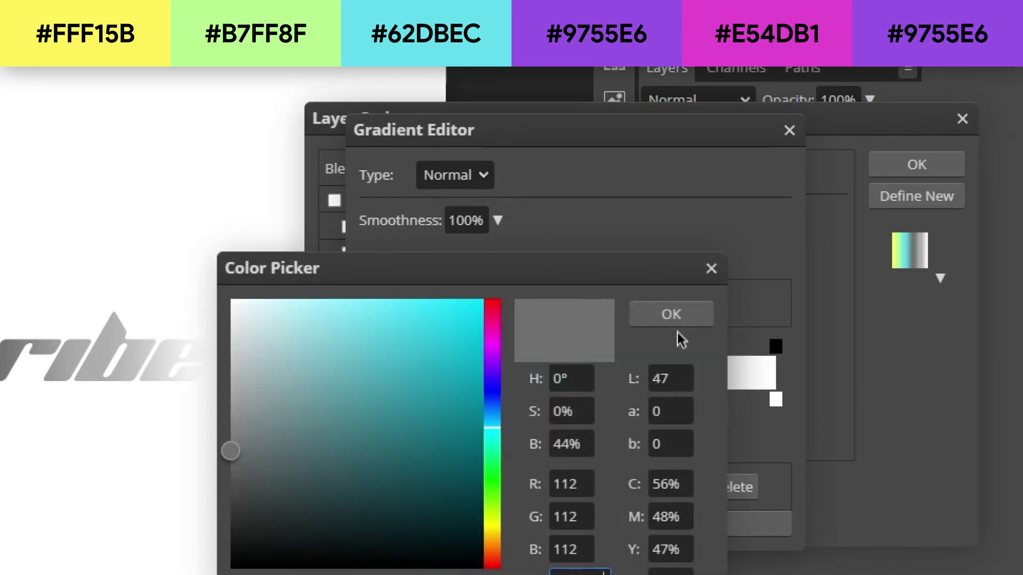
left_click(672, 314)
- Colour the fifth gradient stop #E54DB1 and the last one #9755E6
left_click(679, 399)
left_click(541, 487)
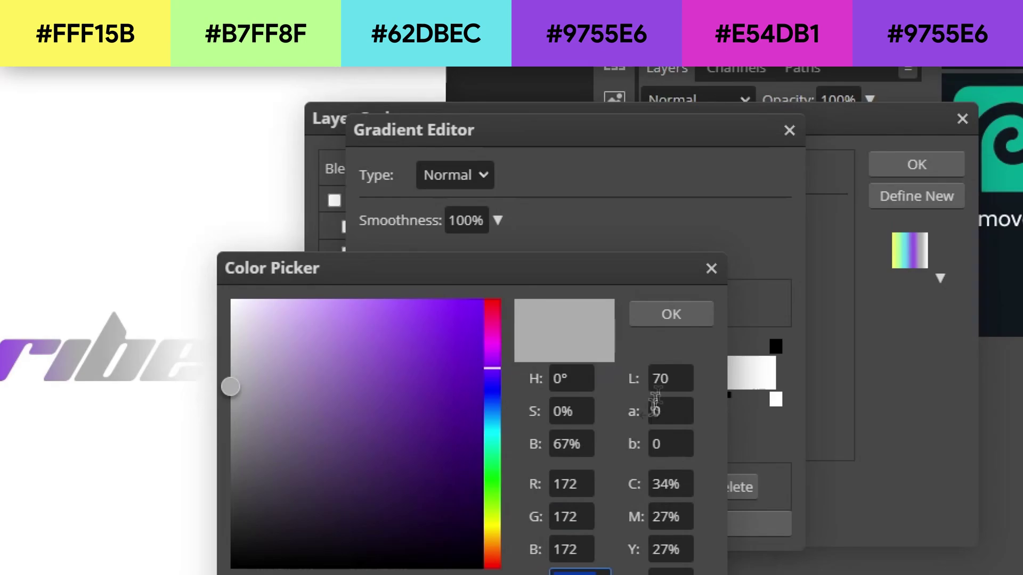
left_click(692, 316)
left_click(775, 398)
left_click(543, 485)
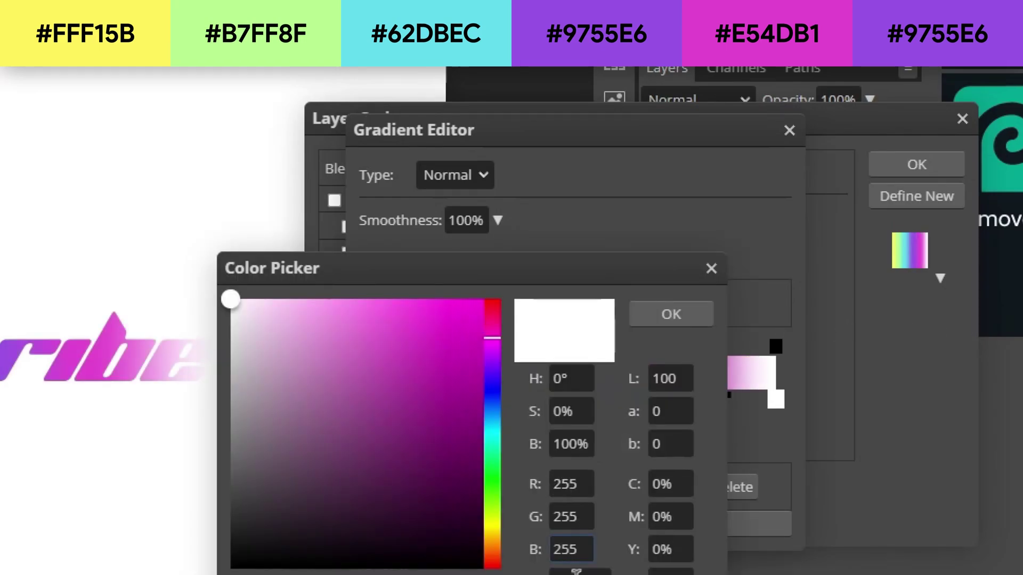
type("9755E6")
left_click(687, 315)
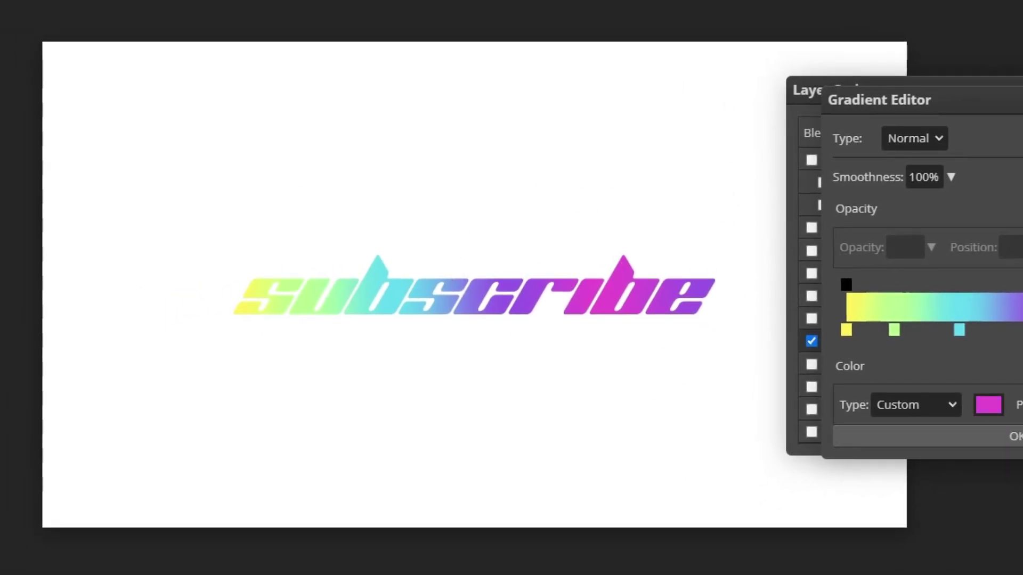
- Shift the middle purple, cyan and green stops slightly toward the gradient's yellow end and accept the gradient
left_click(994, 326)
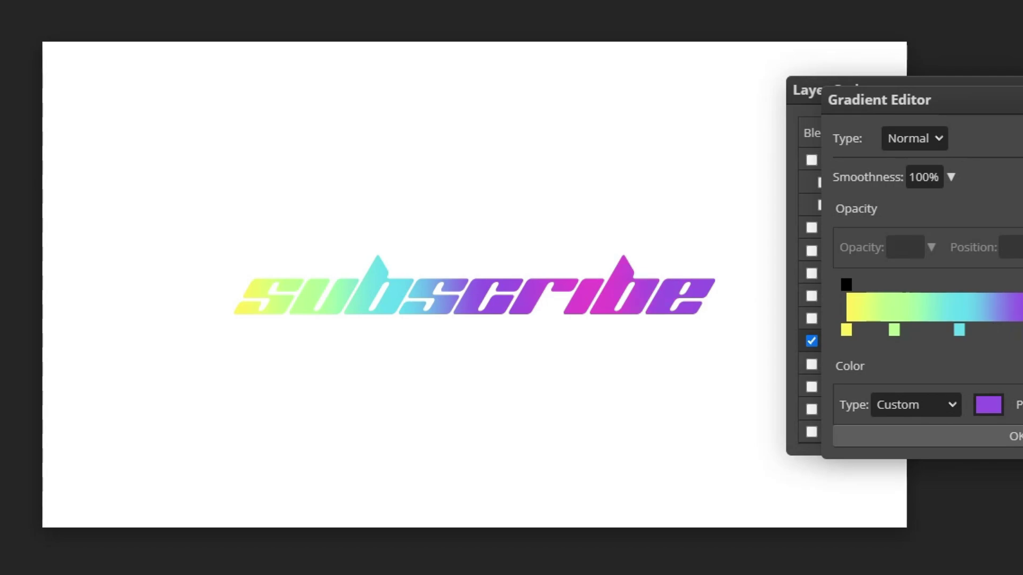
left_click_drag(958, 331, 887, 331)
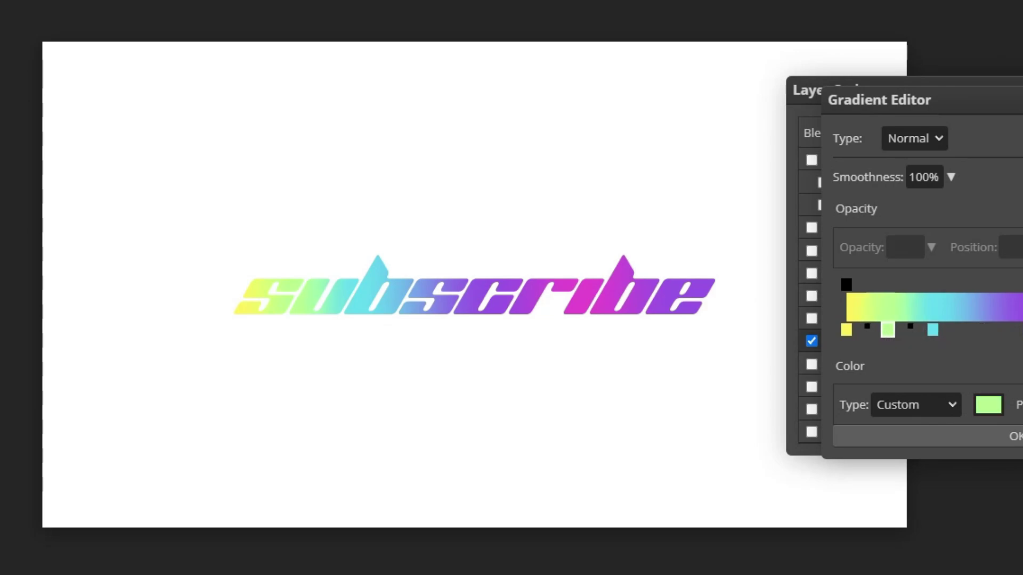
left_click(933, 330)
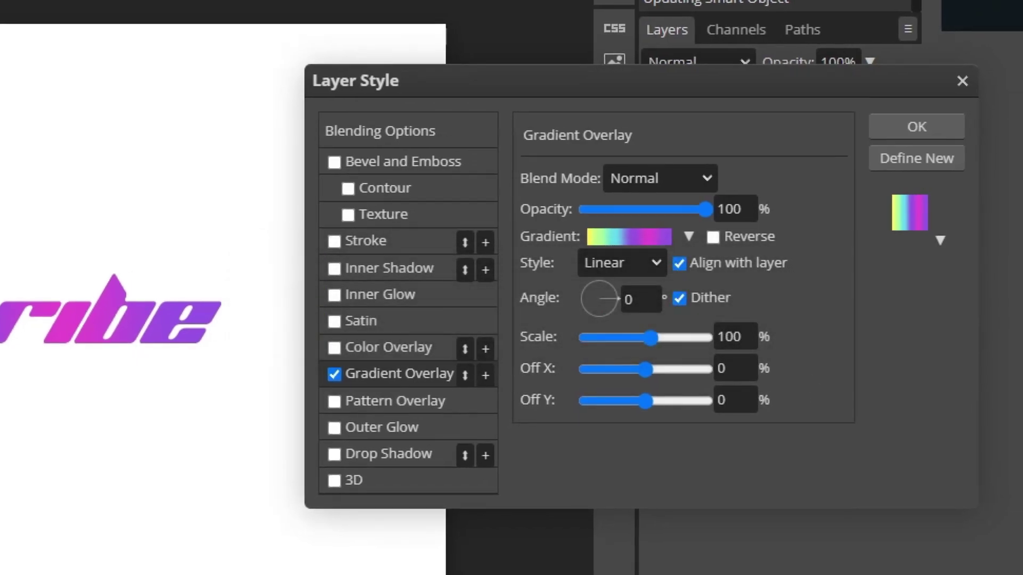
- Enable Bevel and Emboss on the smart object with the Inner Bevel style and Chisel Hard technique
left_click(394, 161)
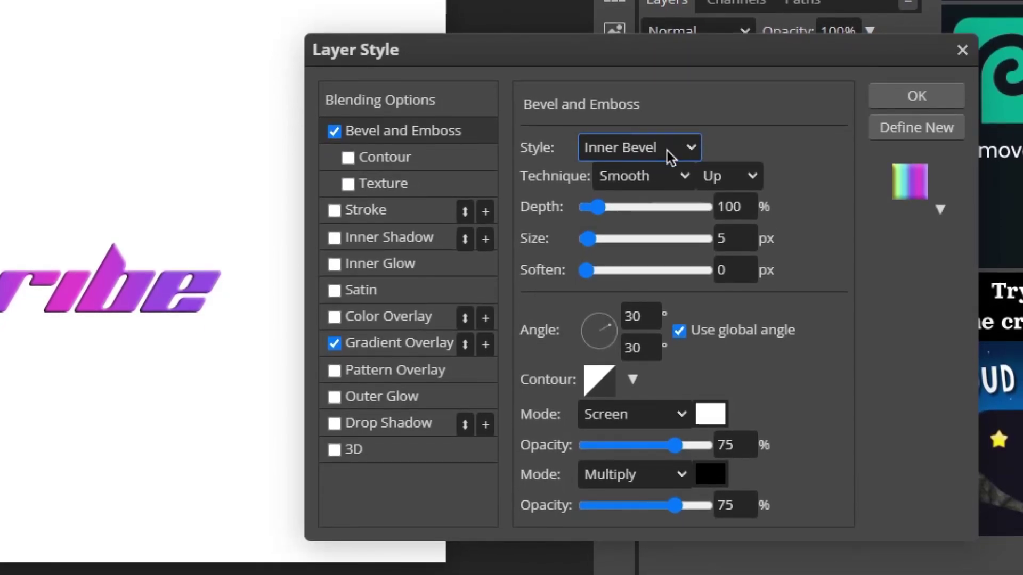
left_click(666, 183)
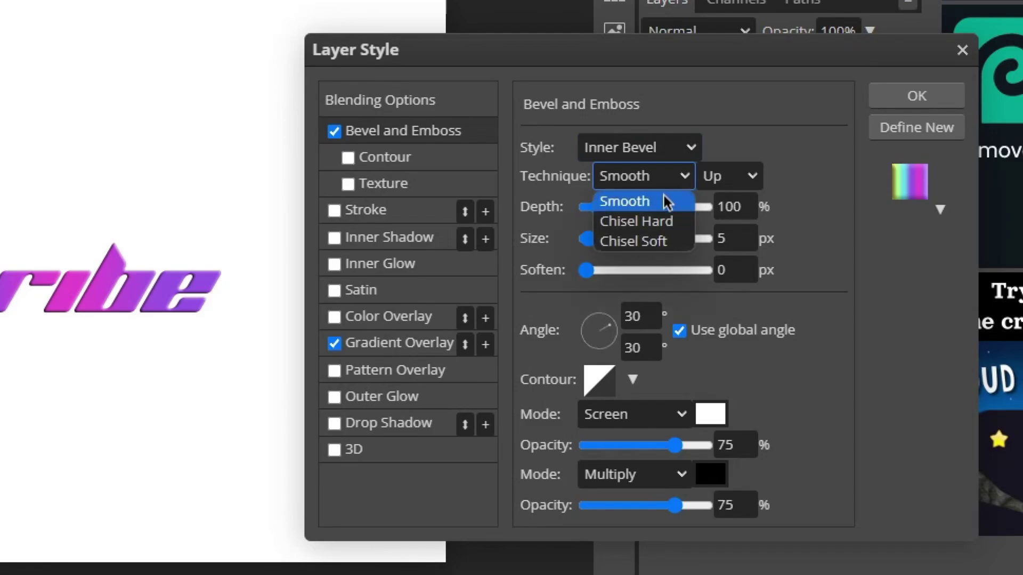
left_click(657, 220)
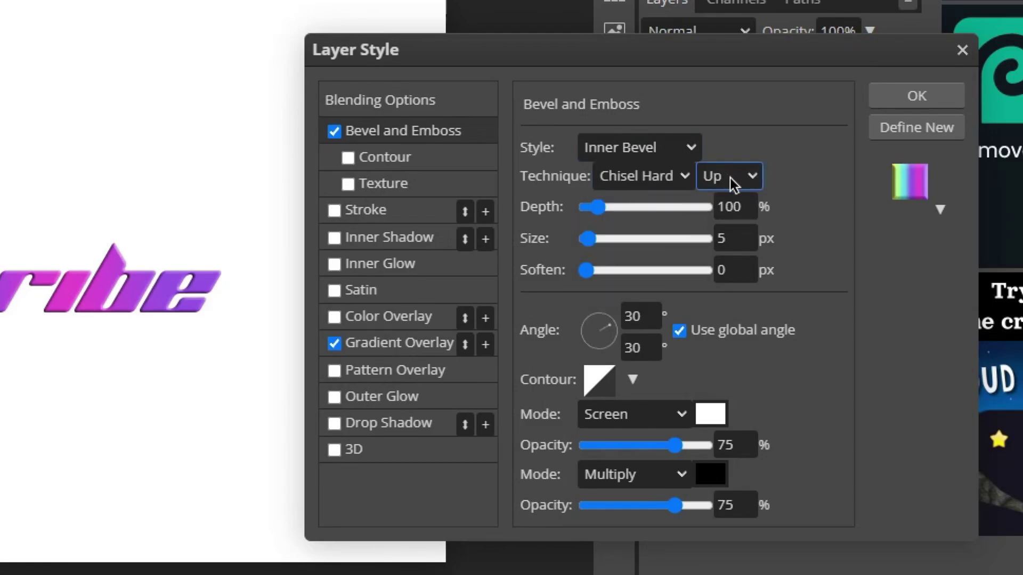
- Set the bevel's depth to 810%, size to 4 px and soften to 10 px
double_click(749, 206)
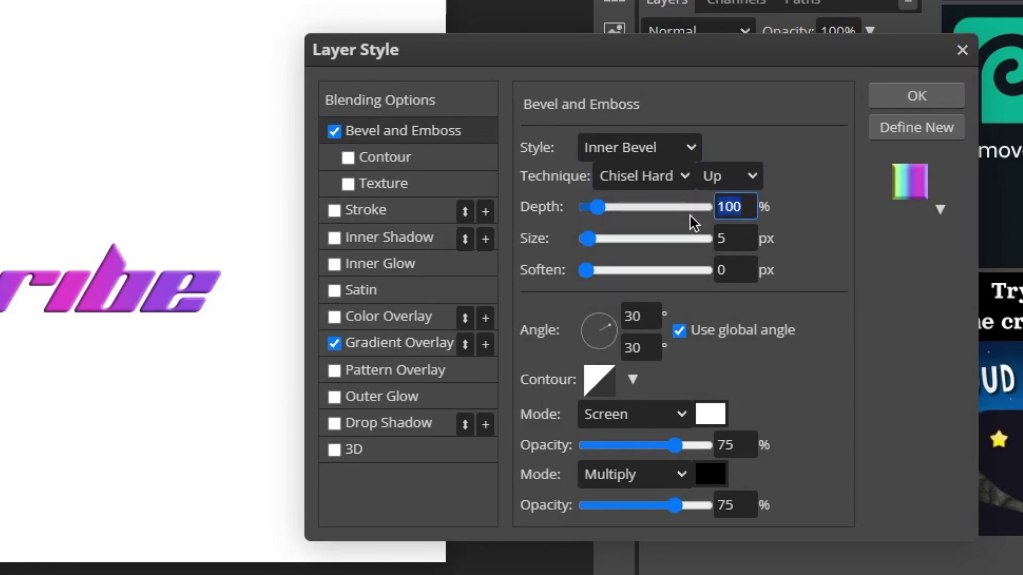
type("810")
double_click(720, 237)
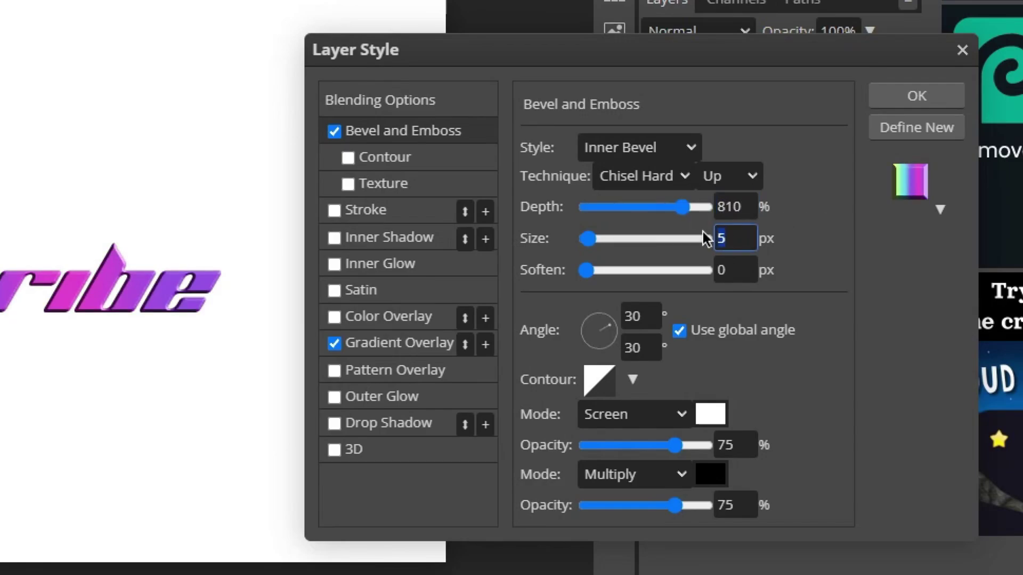
type("4")
left_click(742, 268)
double_click(741, 268)
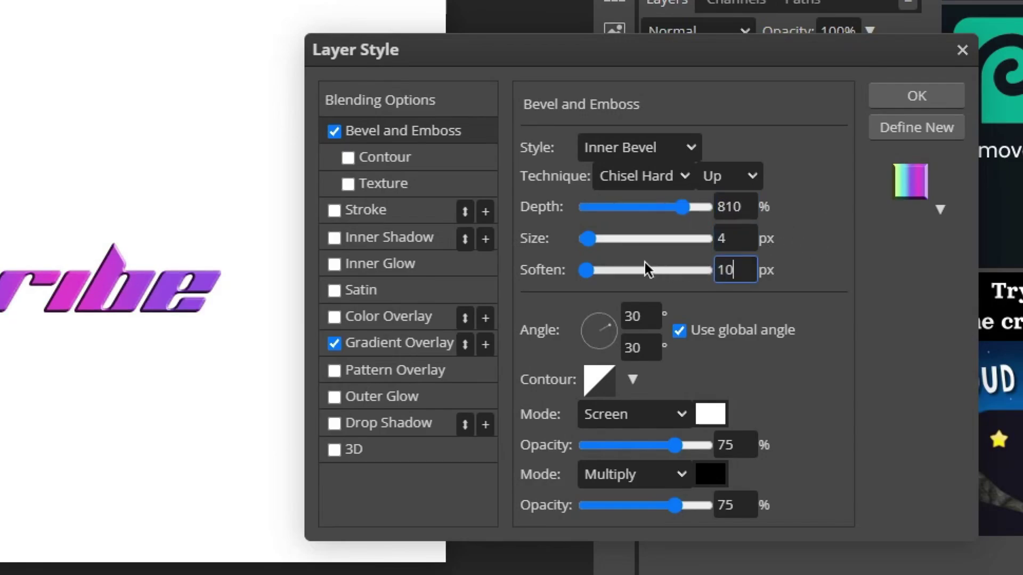
type("10")
key("Return")
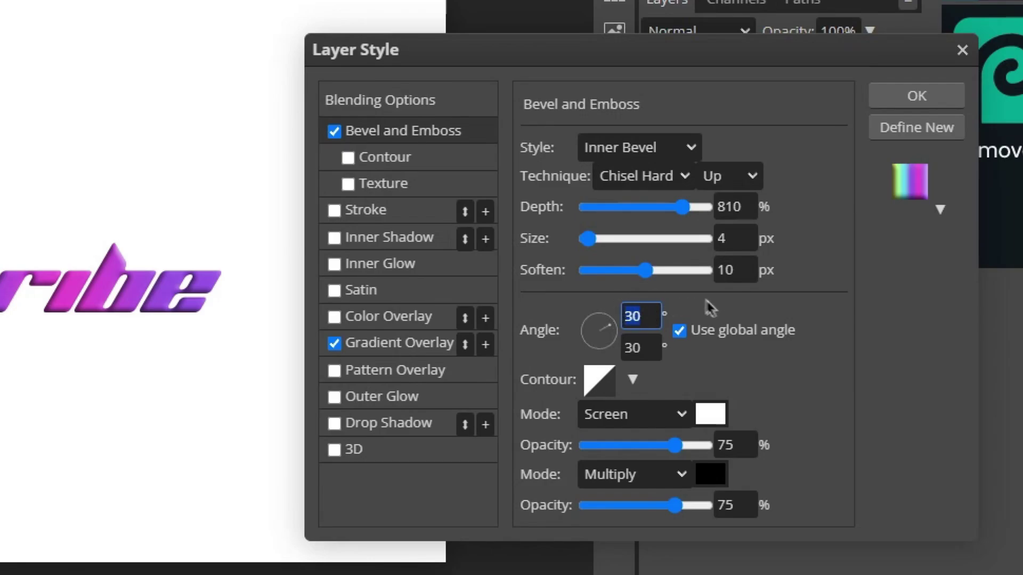
- Set the bevel's light angle to 90° and its altitude to 50°
type("90")
key("Return")
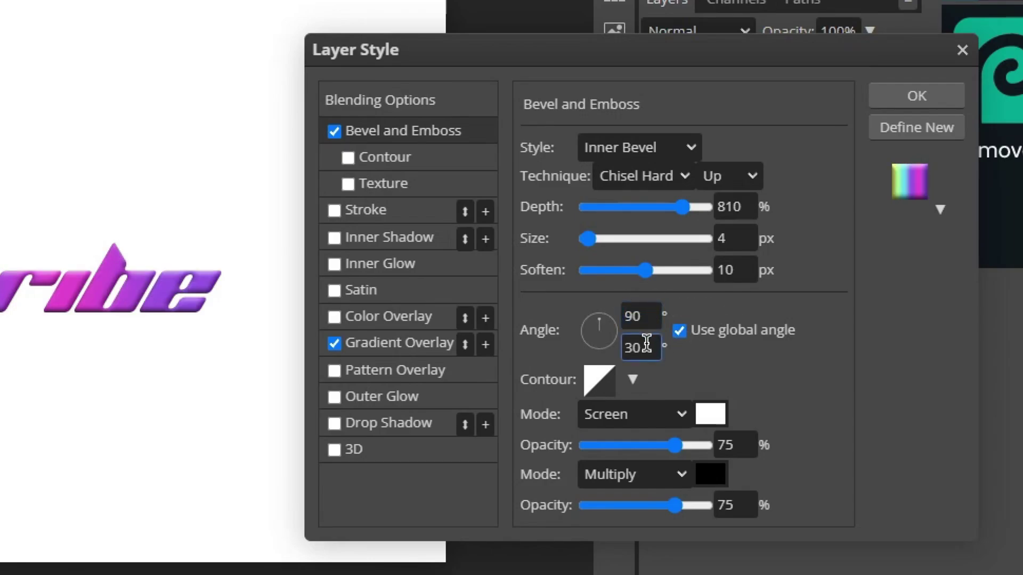
double_click(635, 347)
type("50")
key("Return")
- Give the bevel the single-arch contour preset, with Screen highlight opacity at 56% and Multiply shadow opacity at 0%
left_click(633, 379)
left_click(648, 418)
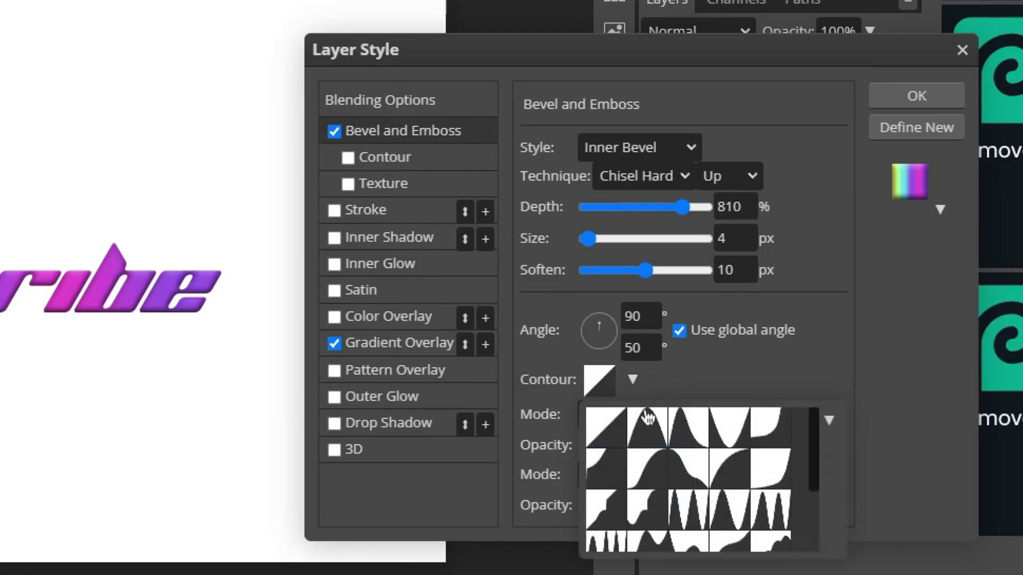
left_click(681, 381)
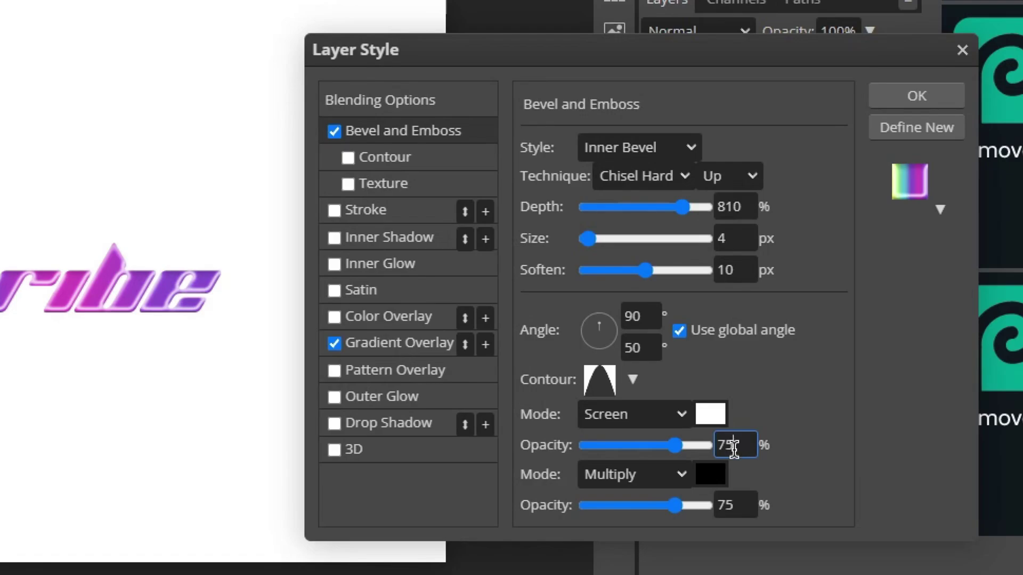
double_click(734, 447)
type("56")
left_click_drag(675, 506, 576, 506)
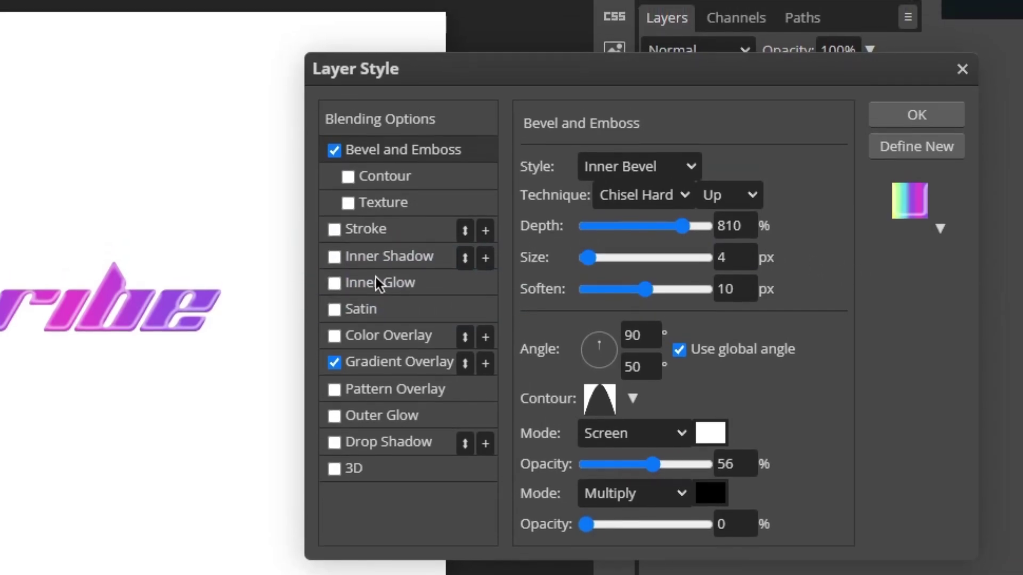
- Enable Inner Glow on the smart object with Normal blend mode and 45% opacity
left_click(376, 265)
left_click(673, 178)
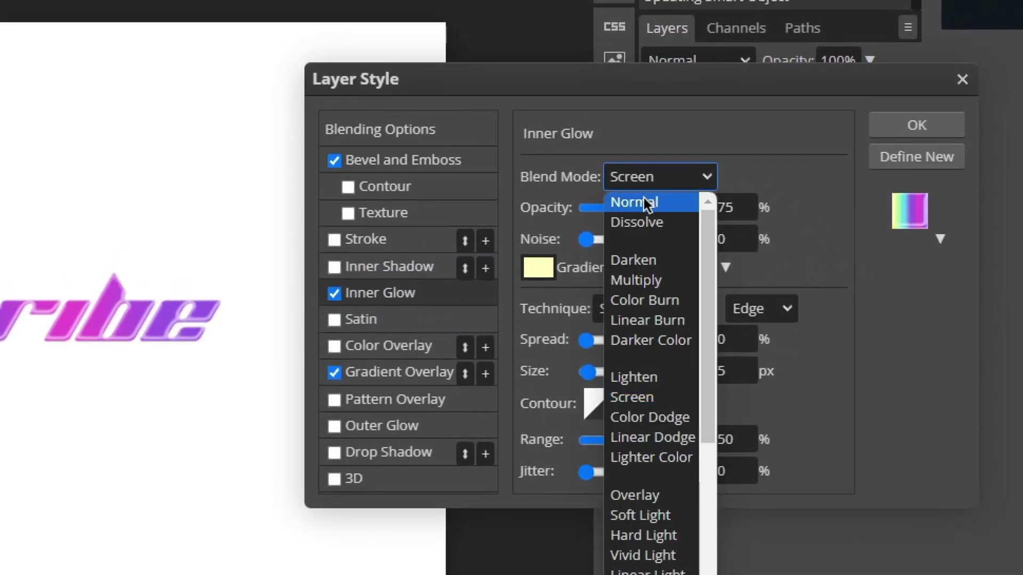
left_click(645, 202)
double_click(750, 206)
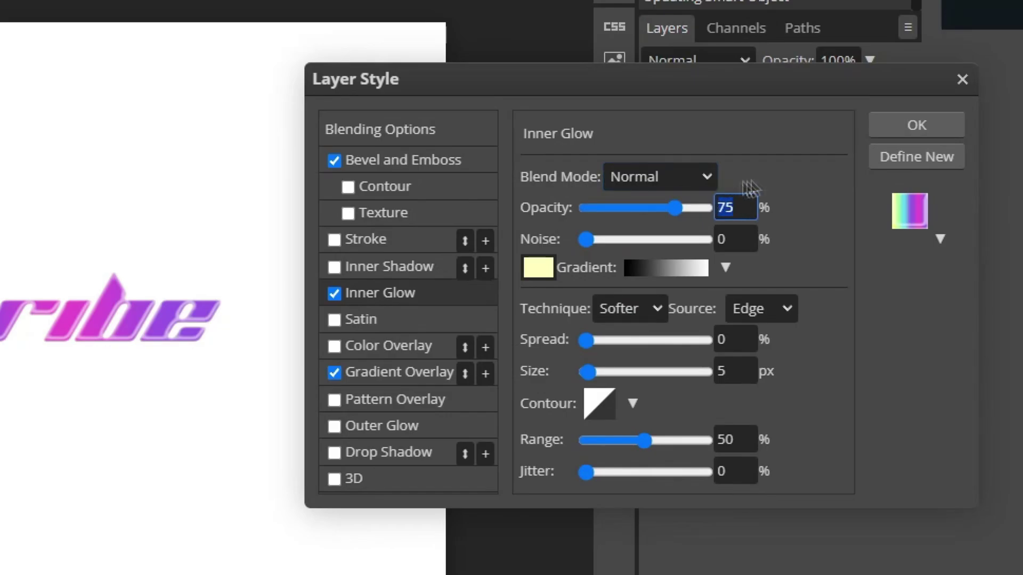
type("5")
key("BackSpace")
type("45")
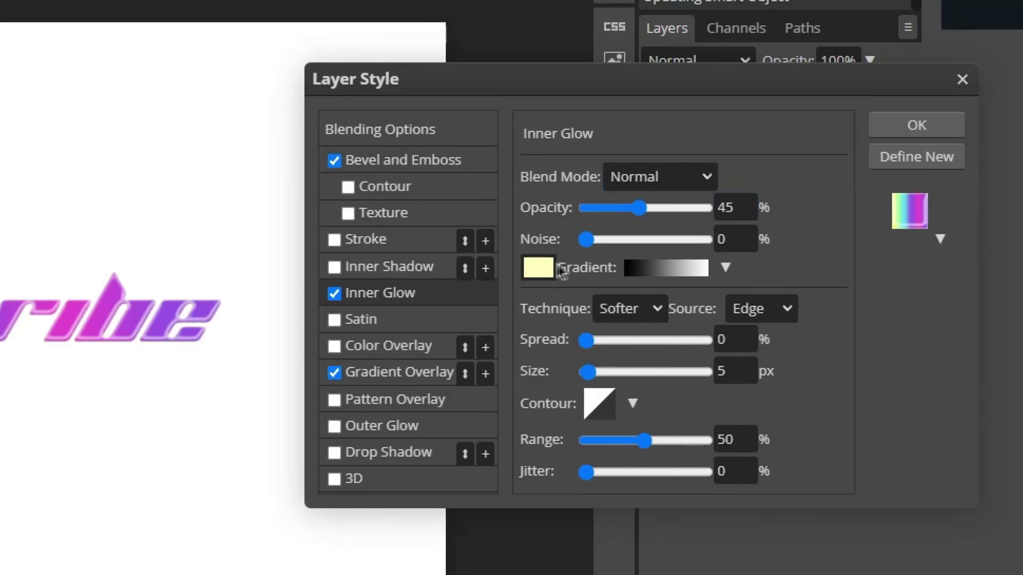
- Set the inner glow's color to white and its source to Center
left_click(538, 267)
left_click(235, 262)
left_click(682, 274)
left_click(783, 309)
left_click(772, 343)
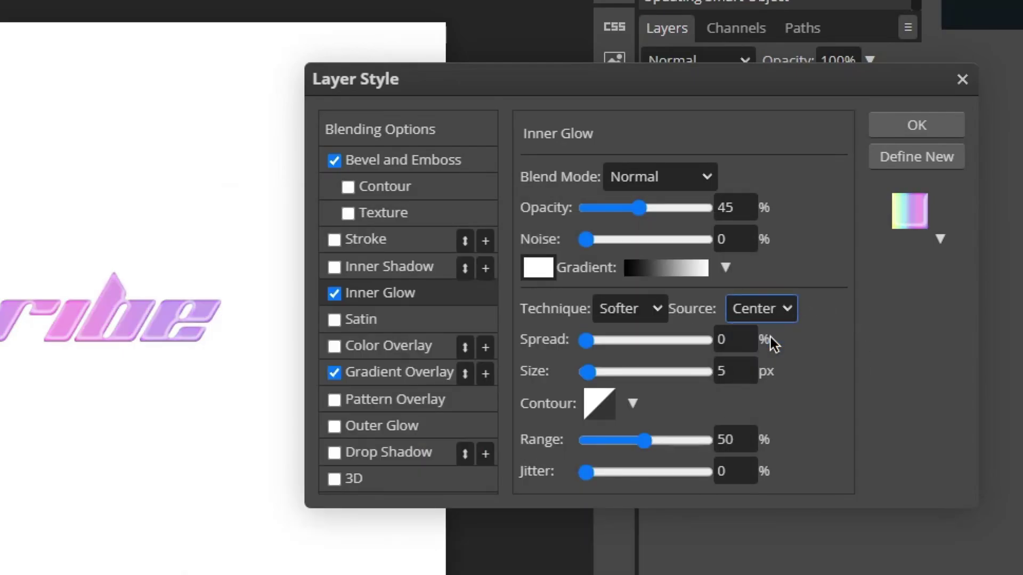
- Set the inner glow's size to 27 px and range to 65%, using the late-rising curve contour preset
double_click(741, 371)
type("27")
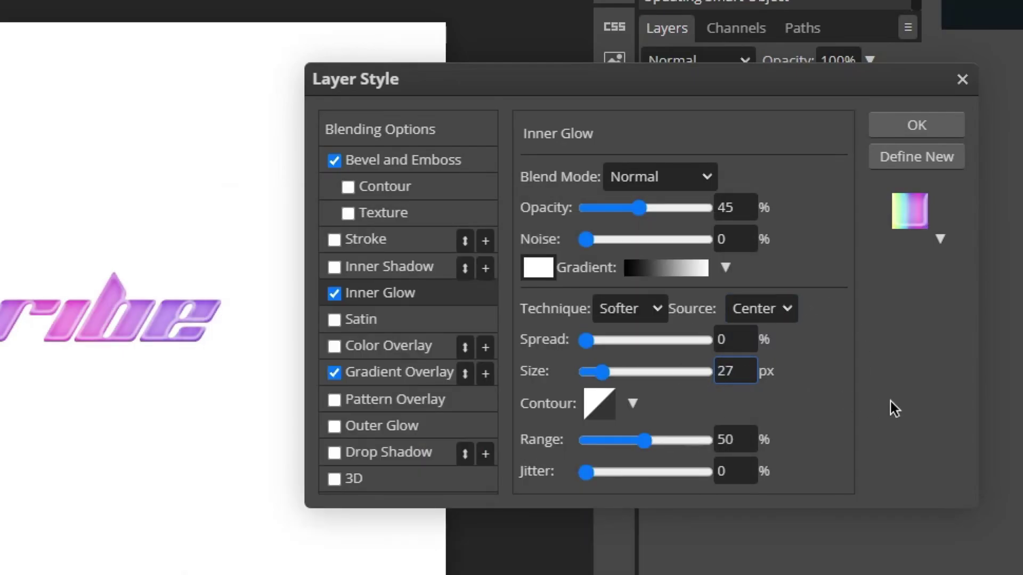
left_click(890, 406)
left_click(633, 404)
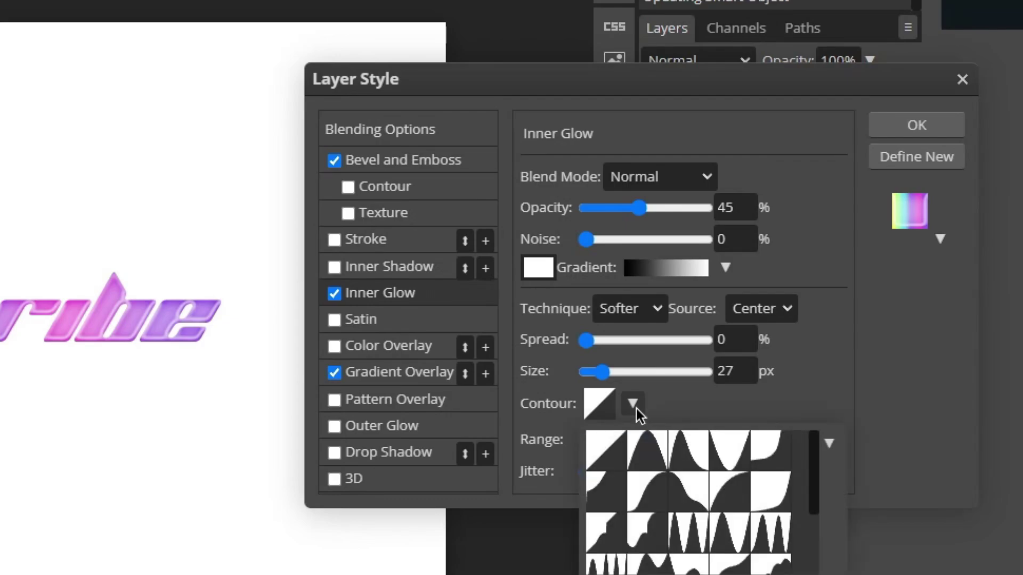
left_click(770, 491)
double_click(744, 439)
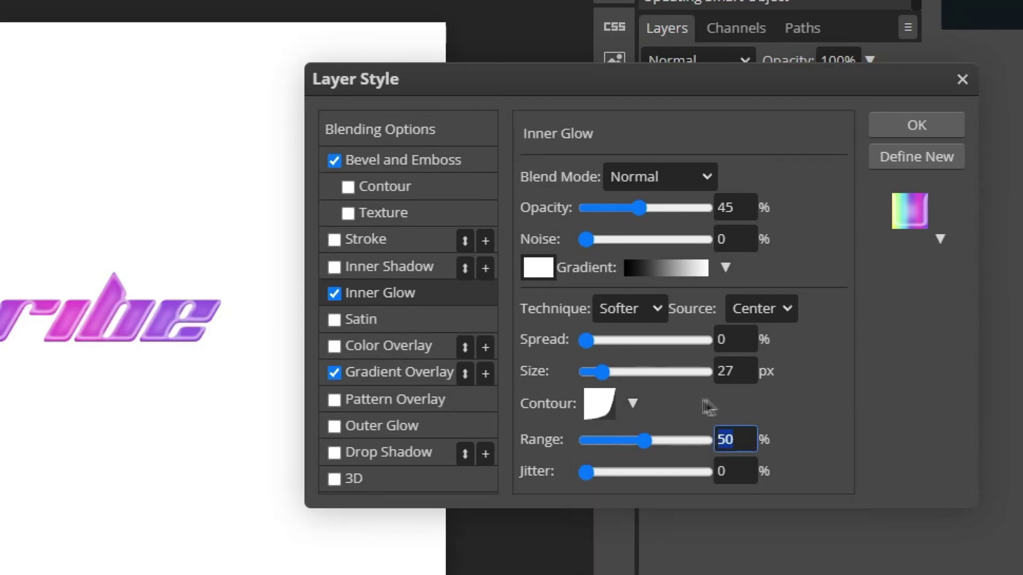
type("65")
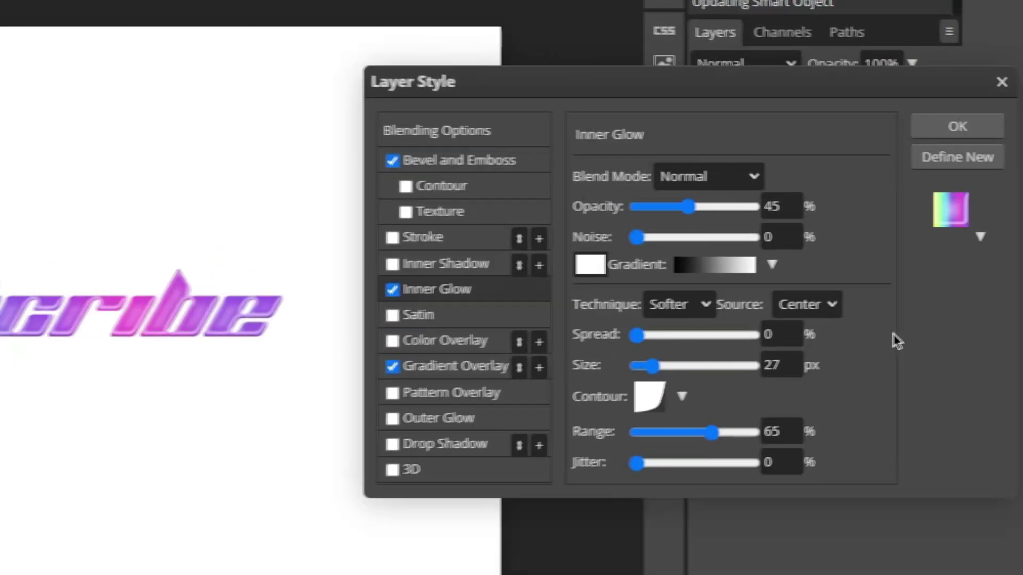
- Enable Inner Shadow with Multiply blend mode and 13% opacity
left_click(437, 268)
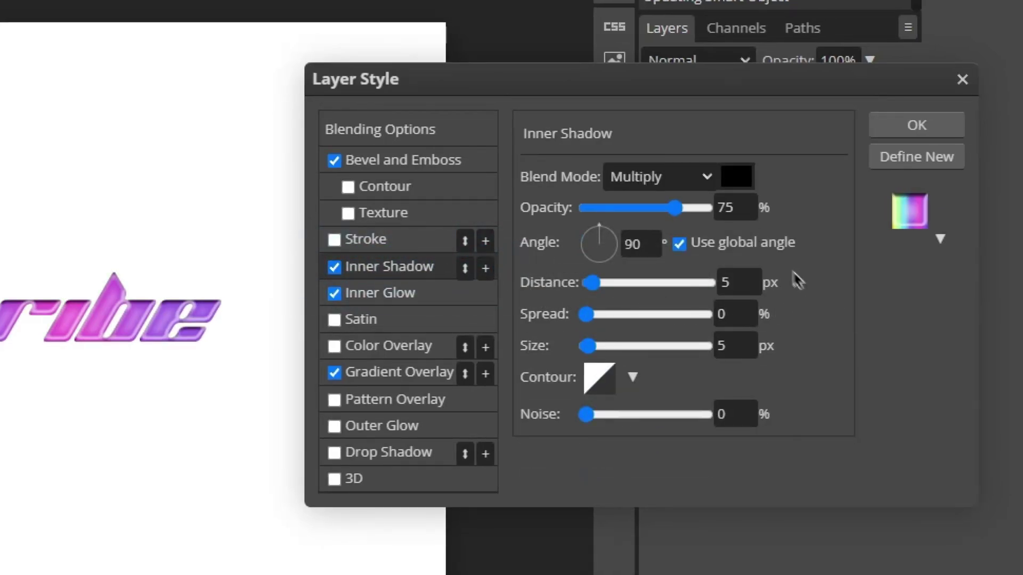
left_click(706, 178)
left_click(726, 144)
double_click(746, 207)
type("13")
left_click(824, 256)
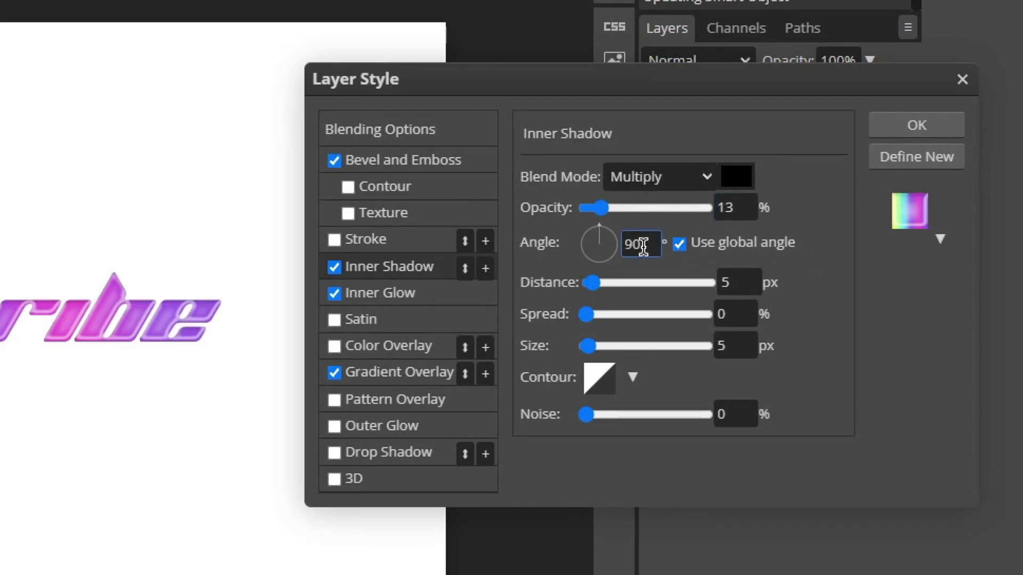
- Set the inner shadow's distance to 0 px, spread to 77% and size to 8 px
double_click(727, 283)
type("0")
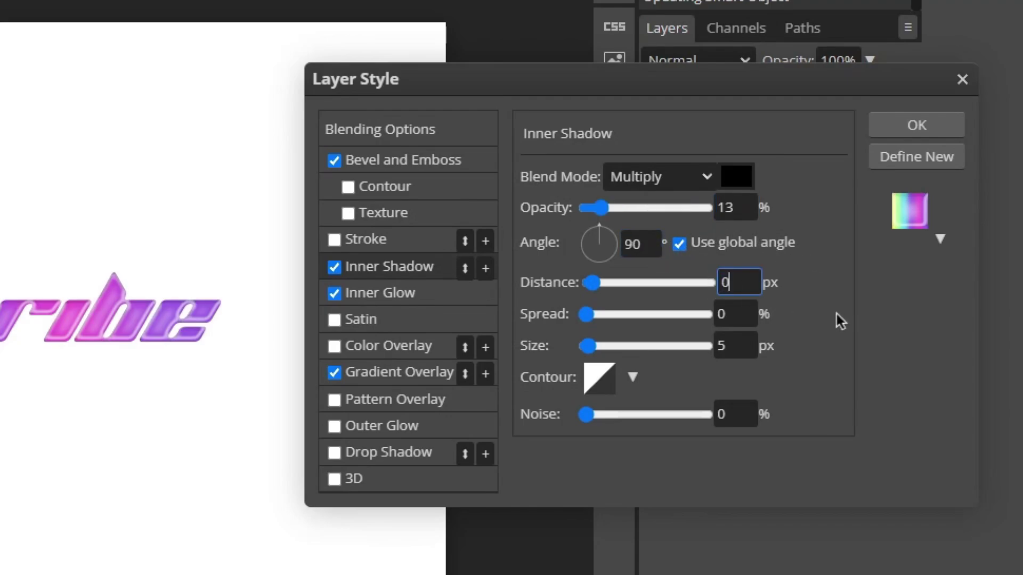
key("Tab")
type("7")
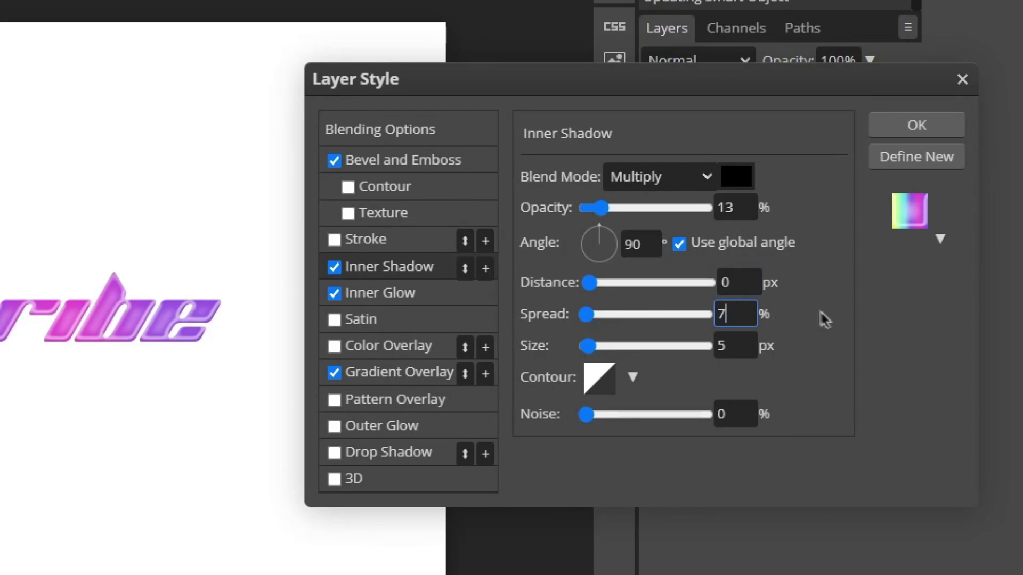
type("7")
left_click(756, 345)
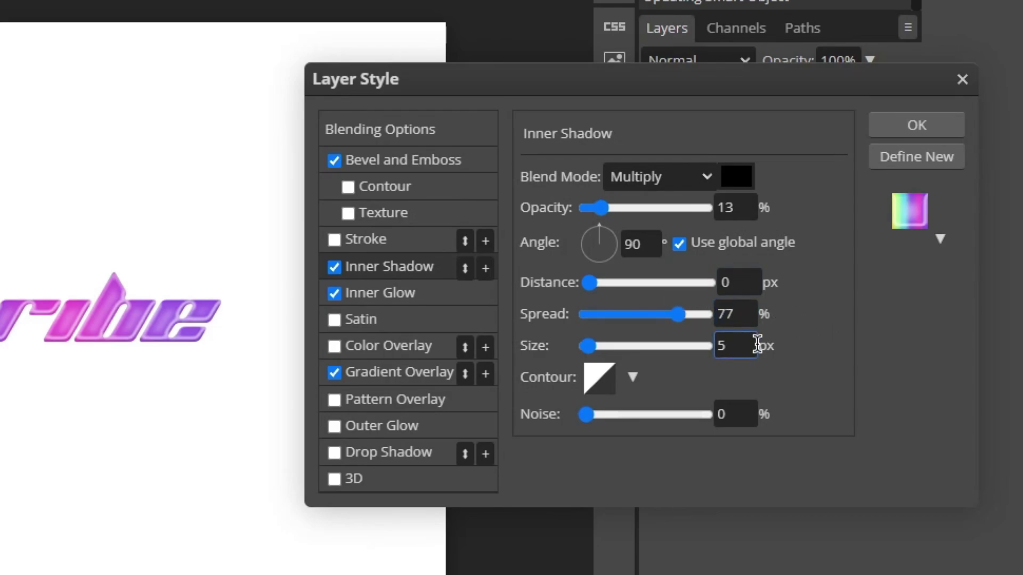
key("BackSpace")
type("8")
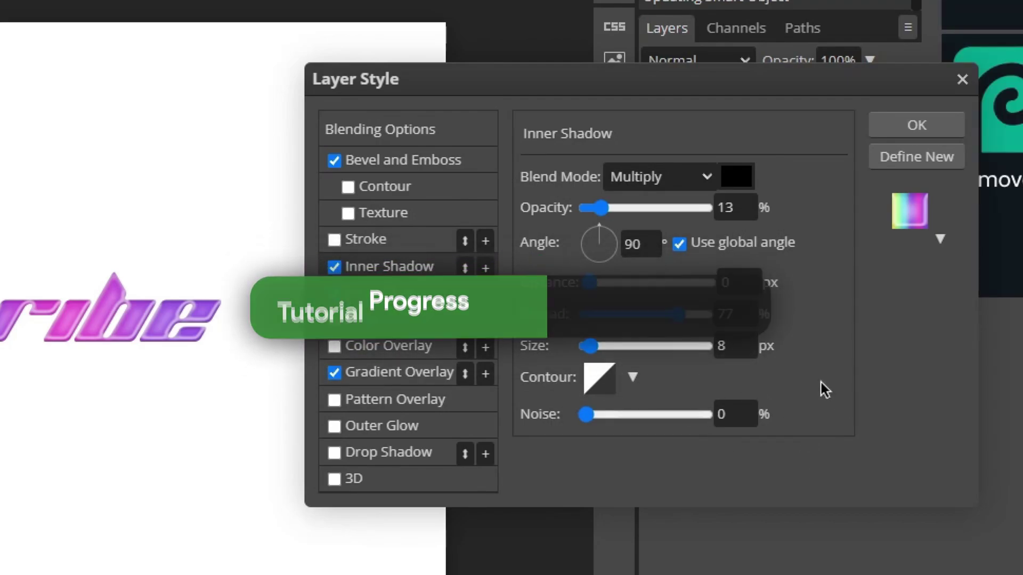
- Add a 5 px white outside stroke to the smart object and apply the layer styles
left_click(366, 242)
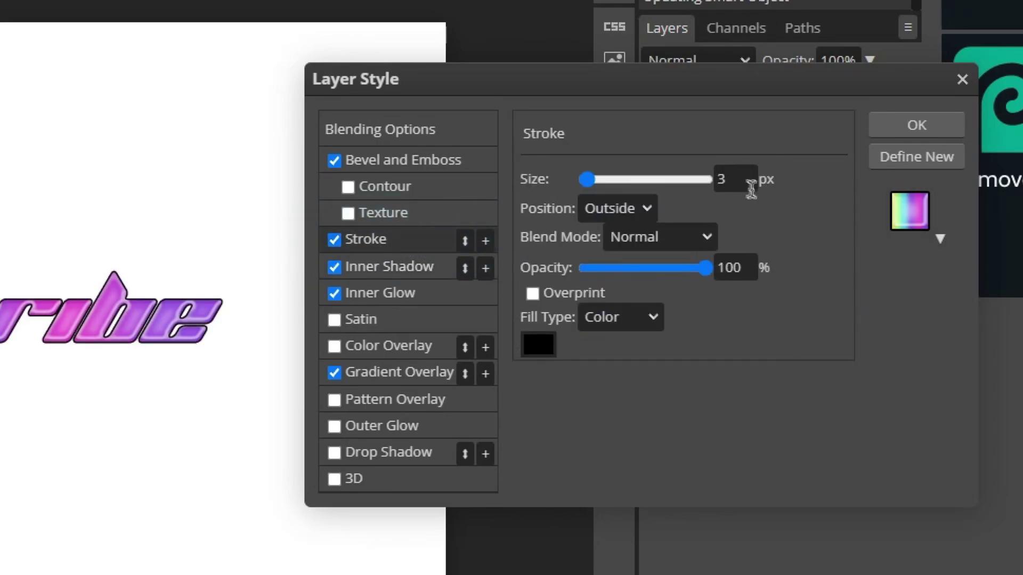
left_click_drag(740, 185, 684, 190)
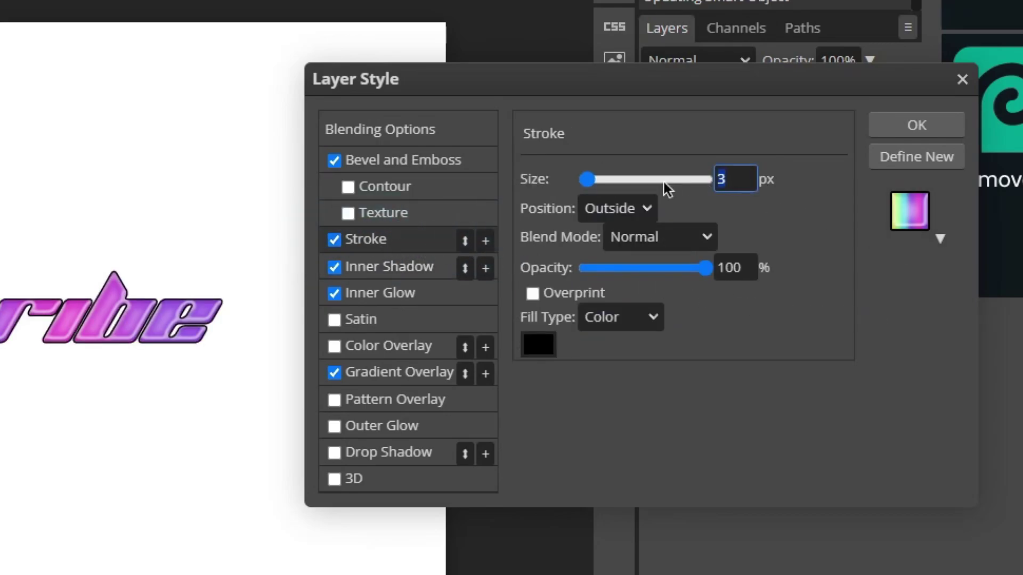
type("5")
key("Return")
left_click(542, 349)
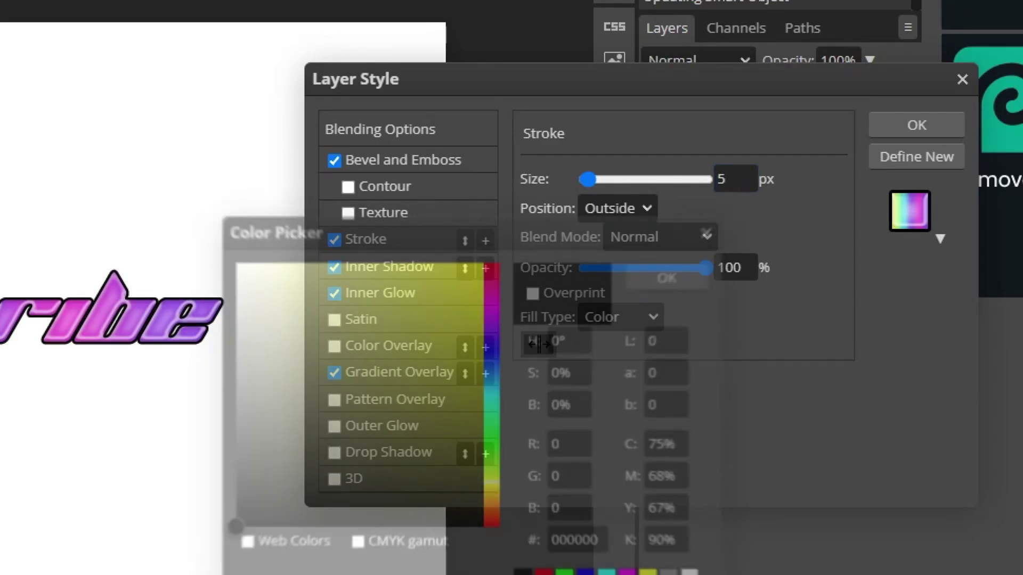
left_click_drag(319, 341, 159, 109)
left_click(660, 275)
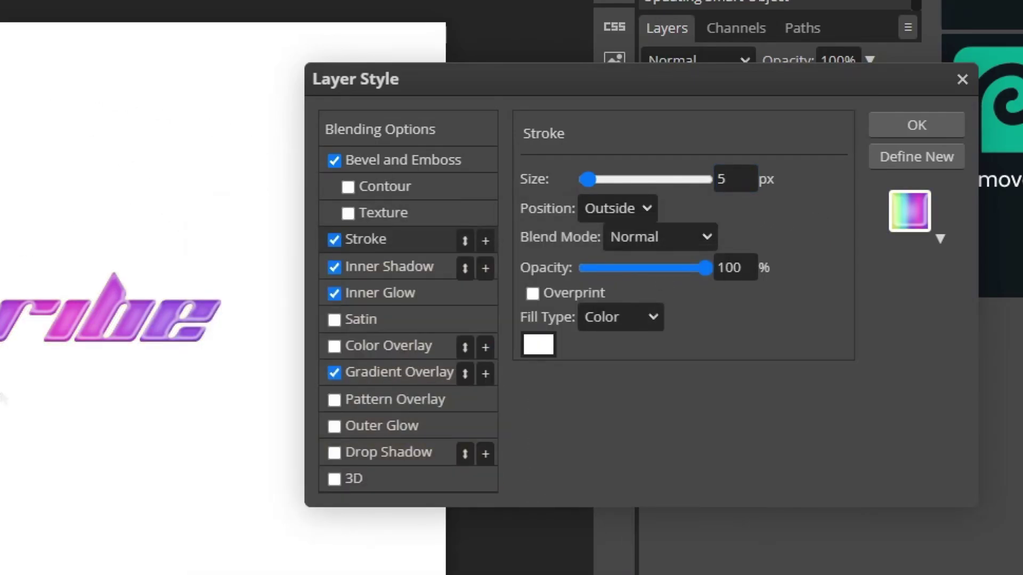
left_click(896, 125)
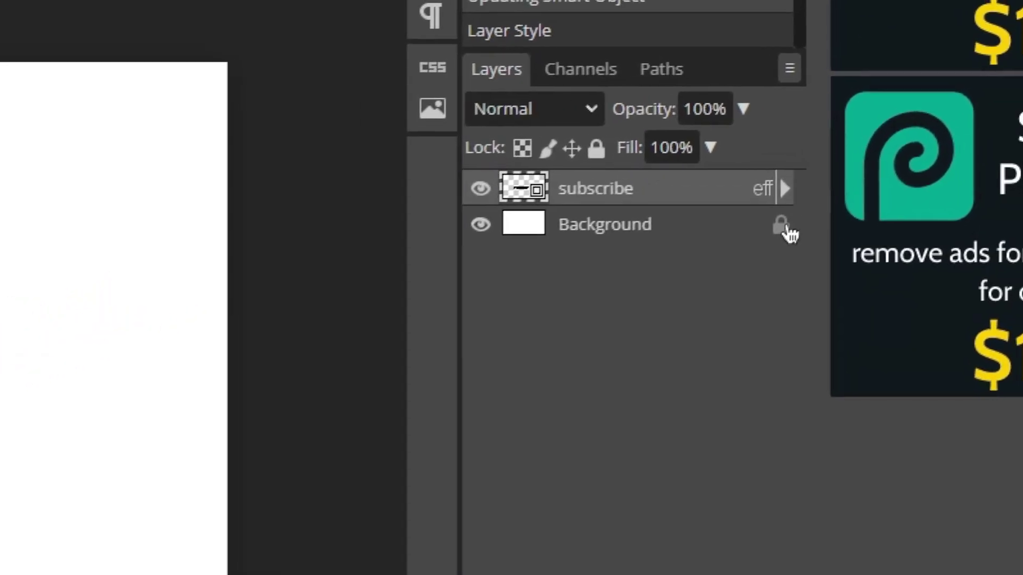
- Unlock the Background layer and fill it with black
left_click(755, 245)
left_click(674, 258)
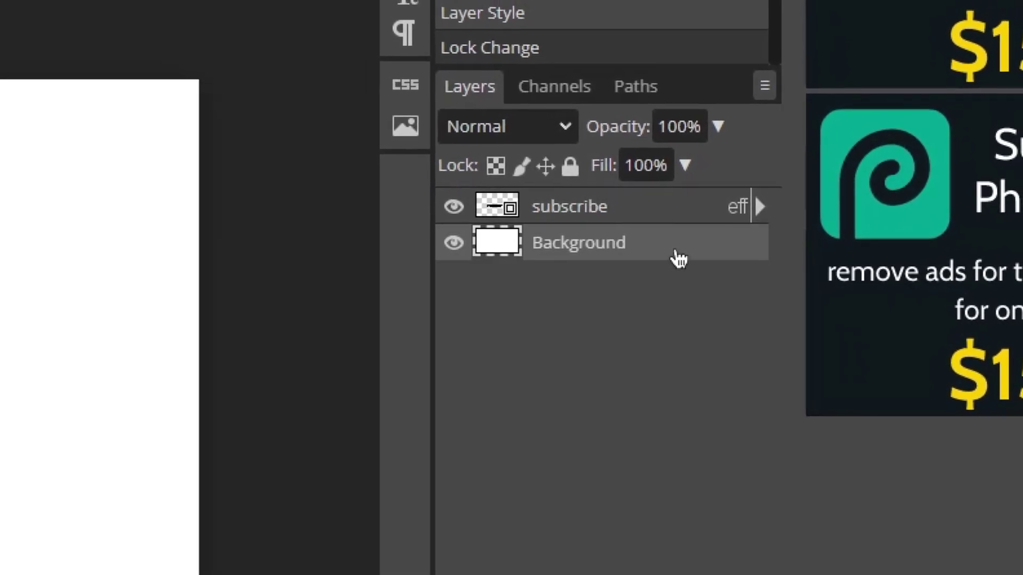
key("alt+BackSpace")
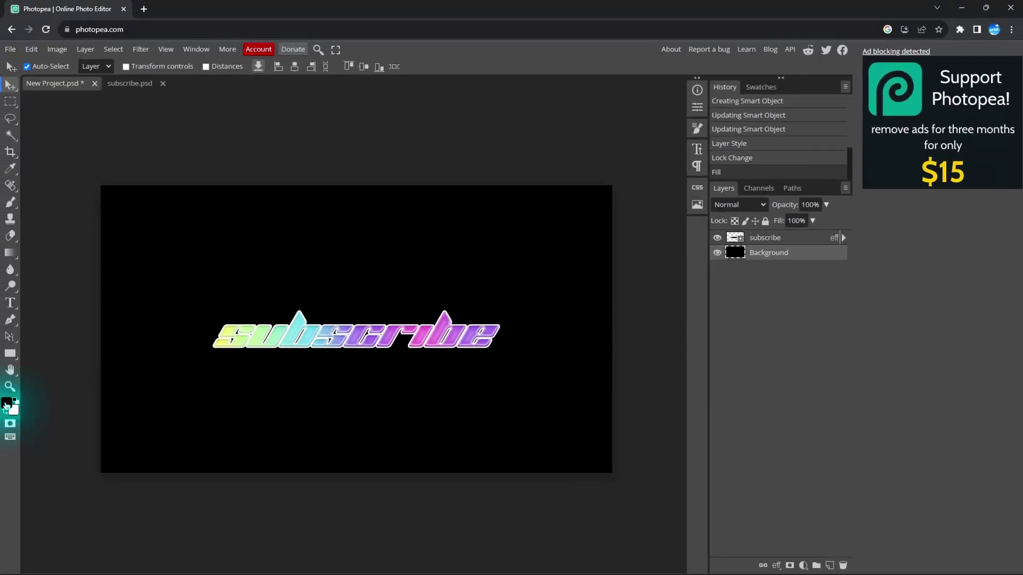
left_click(7, 405)
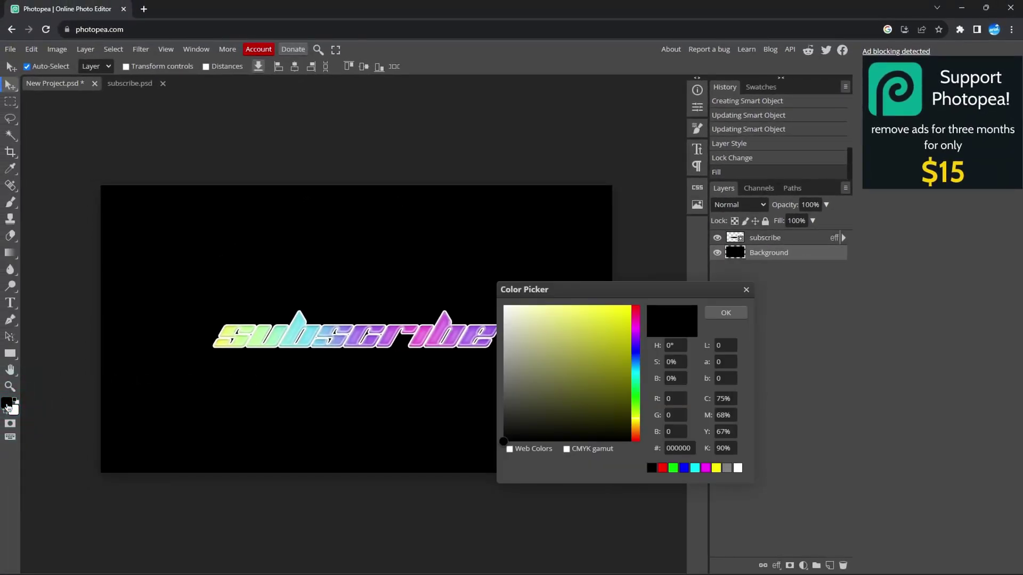
- Reopen the subscribe layer's styles and add a second stroke below the first, 8 px in size
left_click(765, 238)
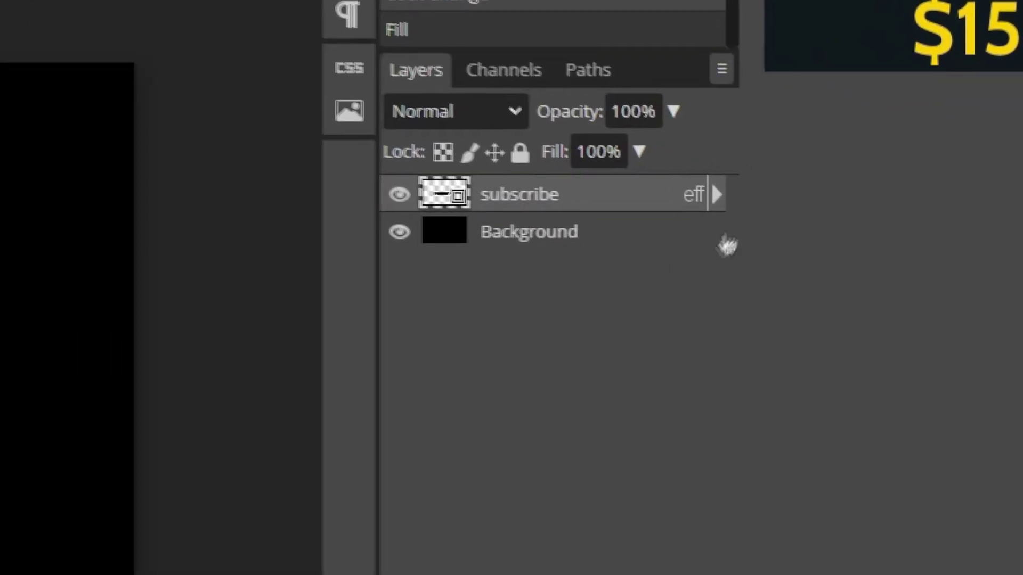
left_click(684, 181)
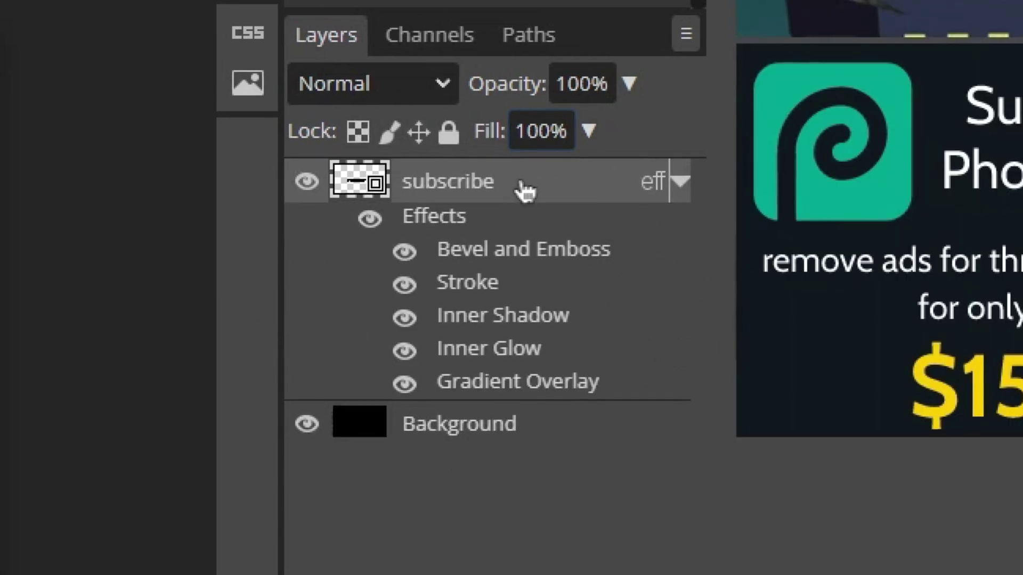
double_click(533, 184)
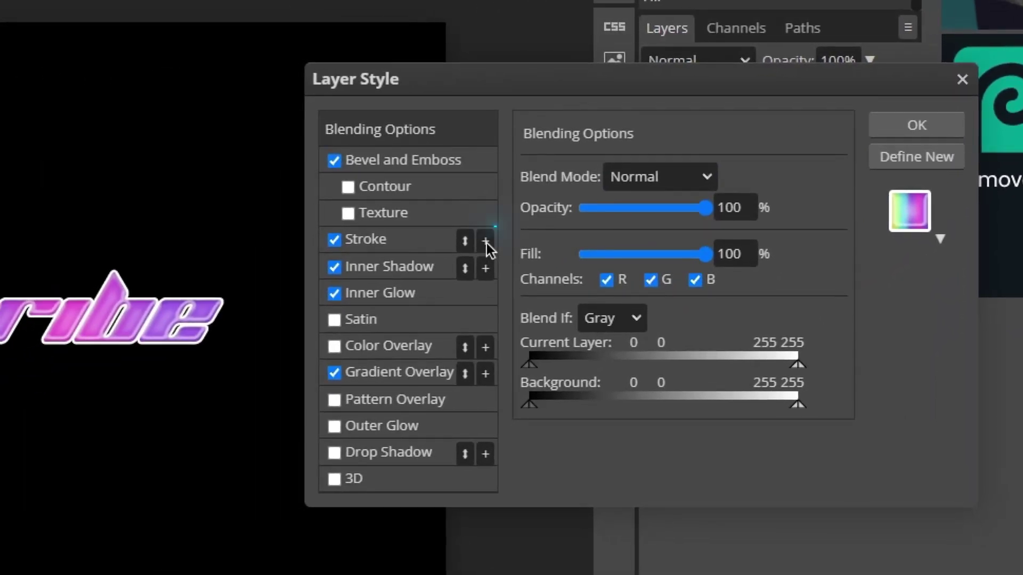
left_click(485, 242)
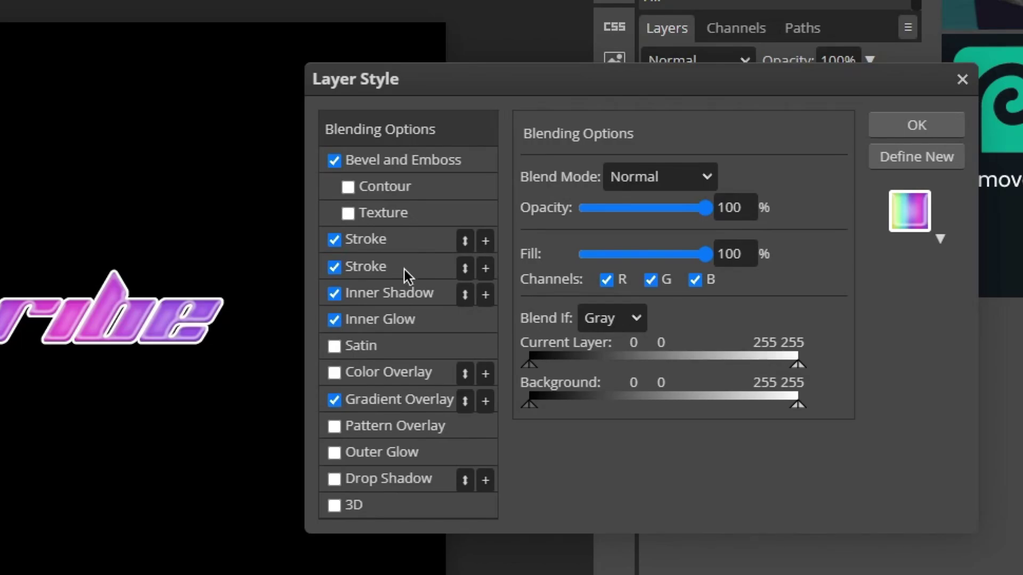
left_click(404, 269)
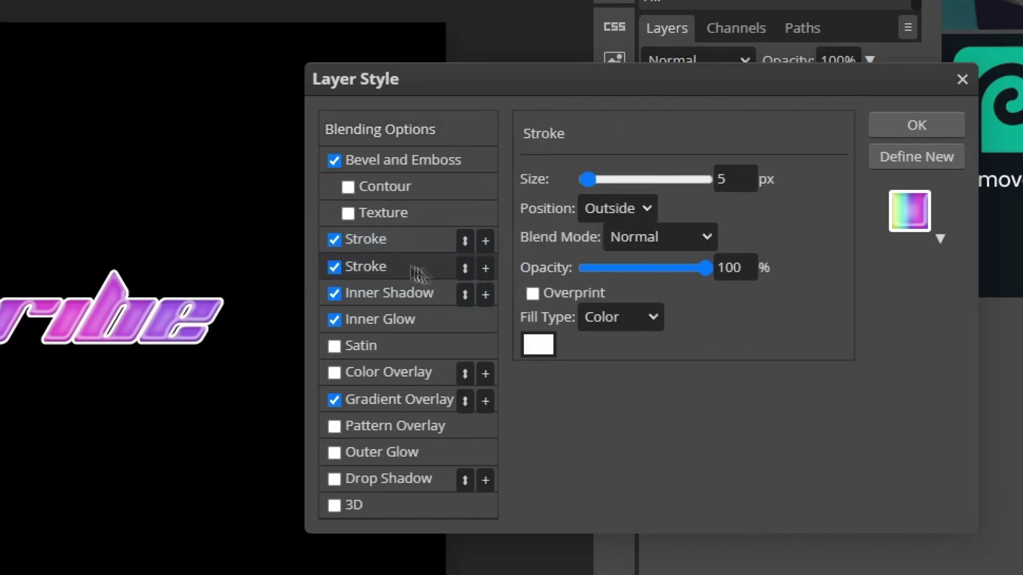
double_click(737, 178)
type("8")
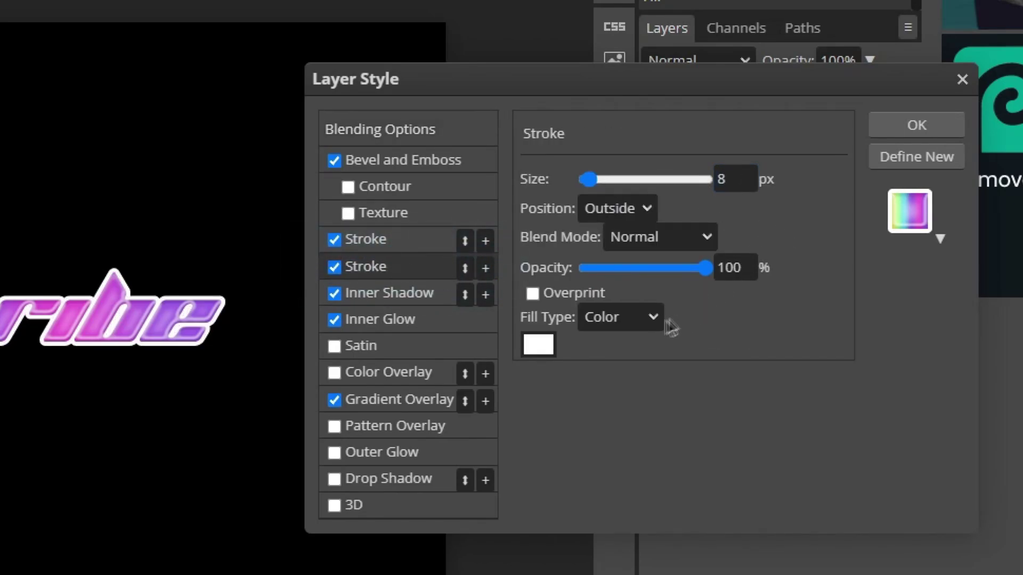
- Set the second stroke's color to light blue, #b6f2ff
left_click(539, 344)
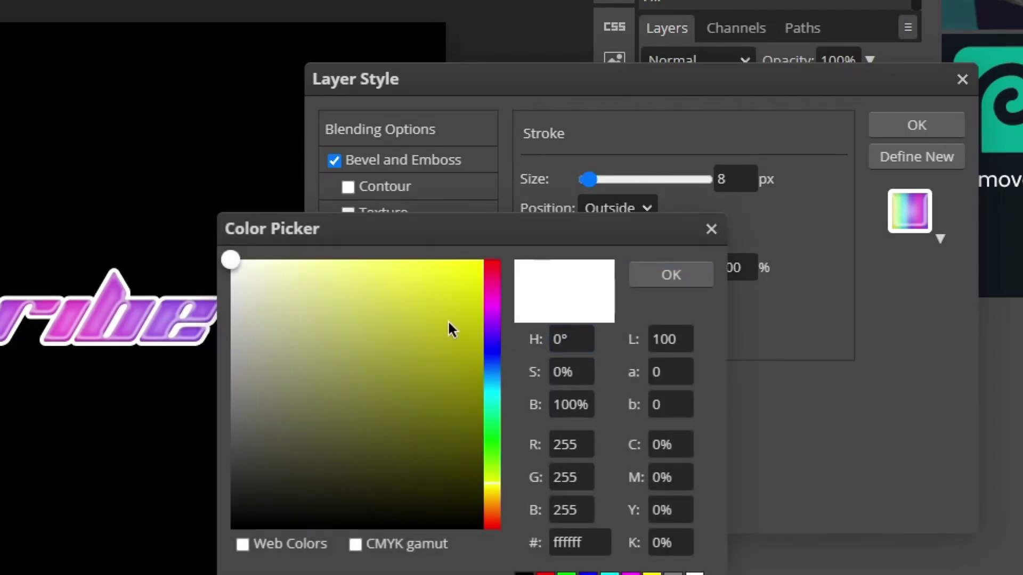
left_click(493, 385)
left_click(315, 260)
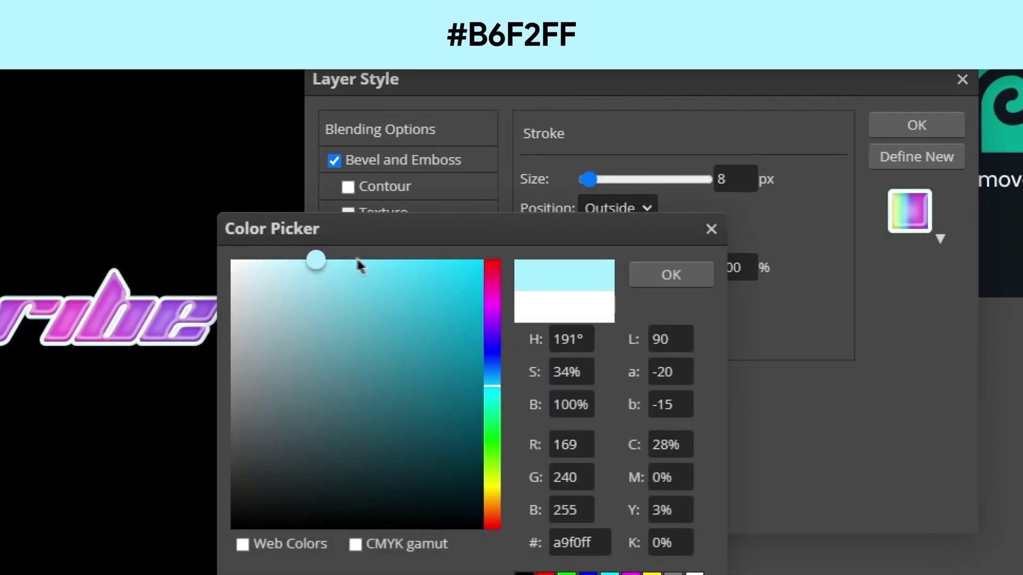
left_click(291, 260)
left_click(299, 257)
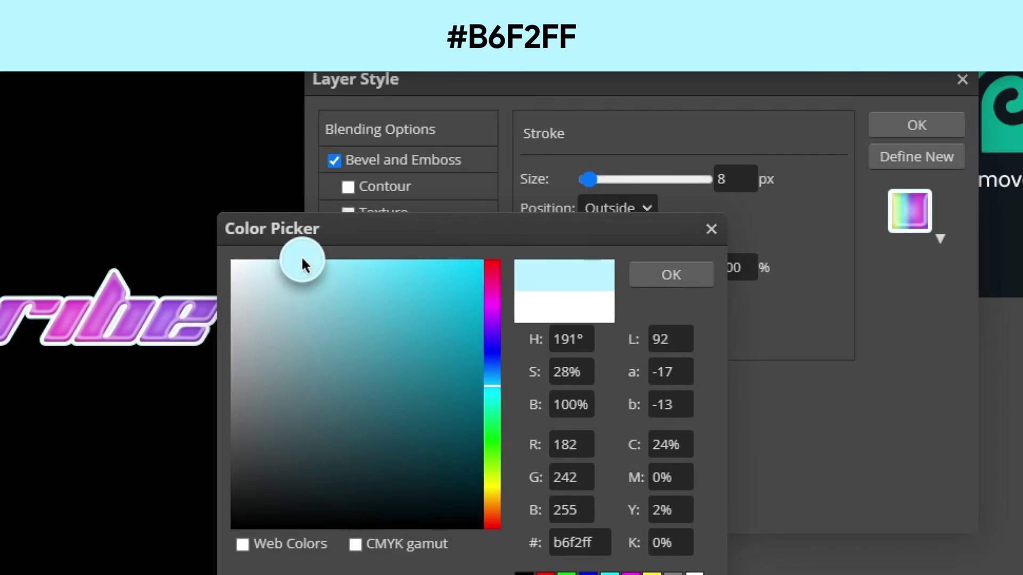
left_click(672, 275)
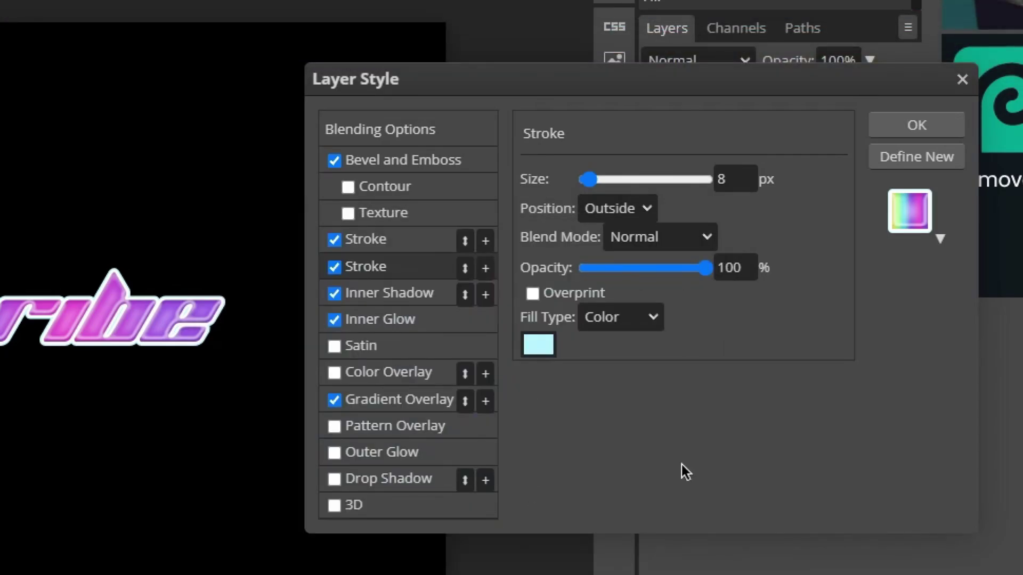
- Enable Drop Shadow with Normal blend mode and 22% opacity
left_click(405, 479)
left_click(704, 178)
left_click(672, 200)
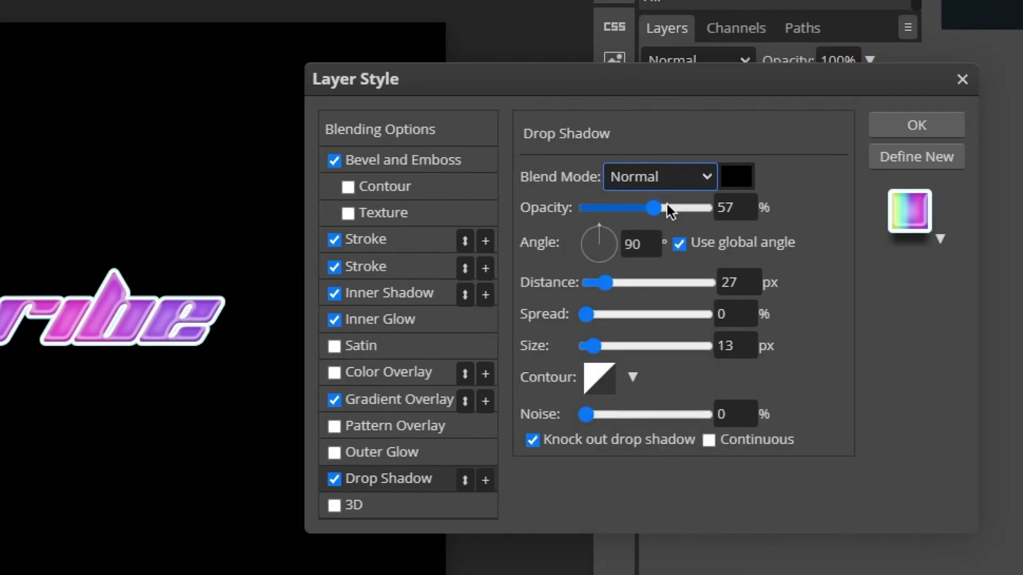
double_click(727, 208)
type("22")
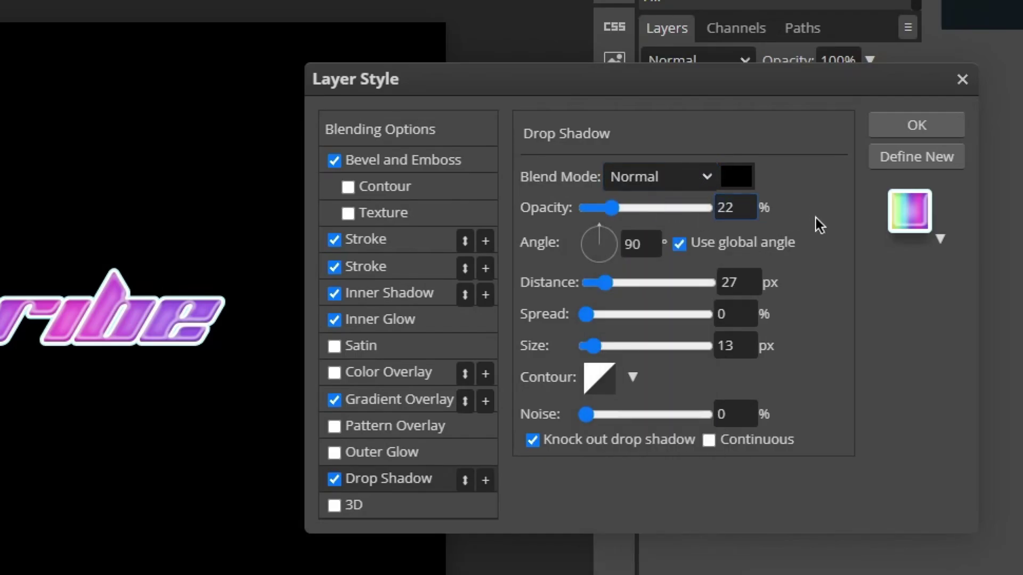
- Set the drop shadow's distance to 0 px and spread to 90%, and apply the layer style
double_click(735, 283)
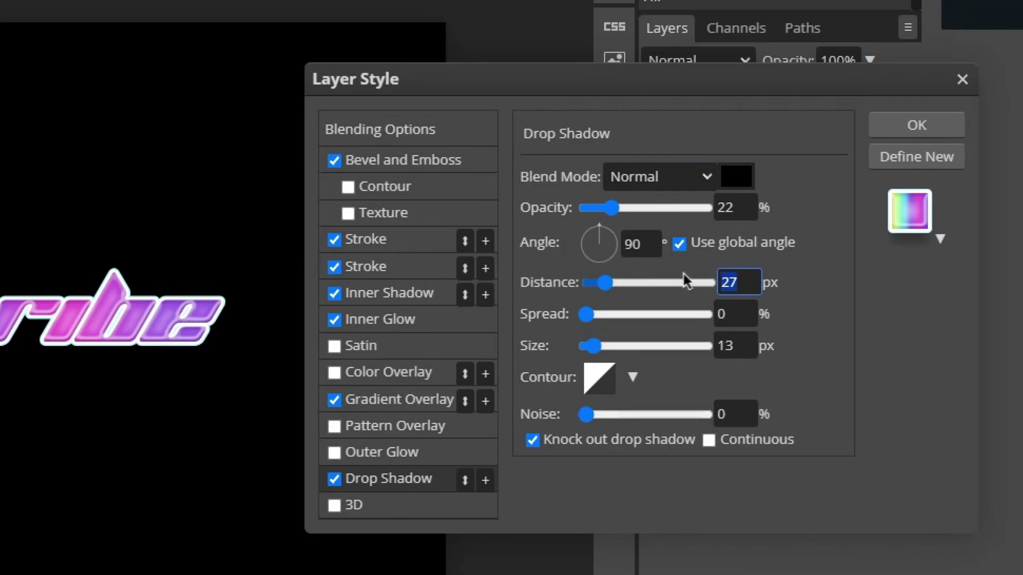
type("0")
double_click(748, 314)
type("90")
left_click_drag(683, 314, 687, 315)
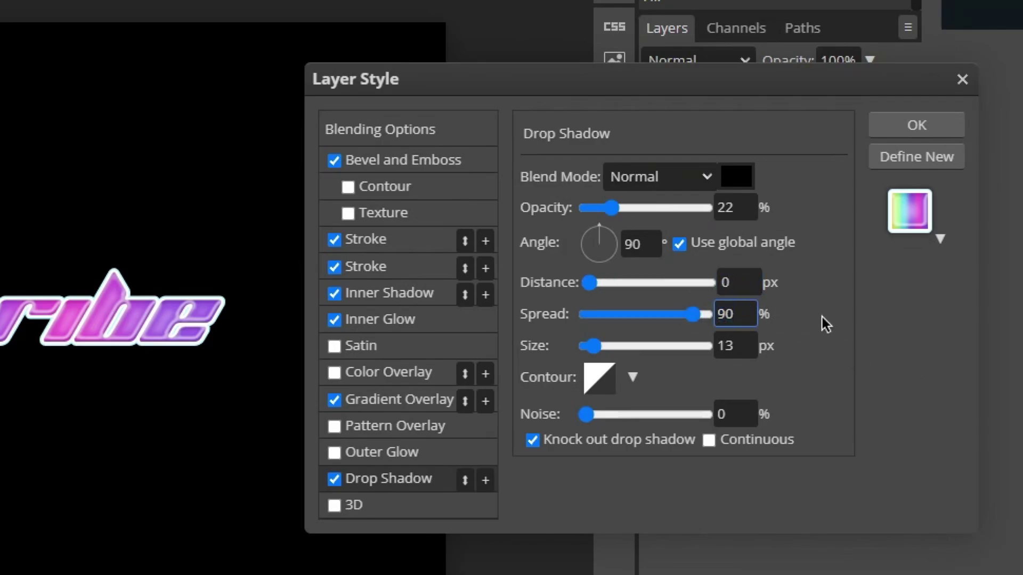
left_click(735, 346)
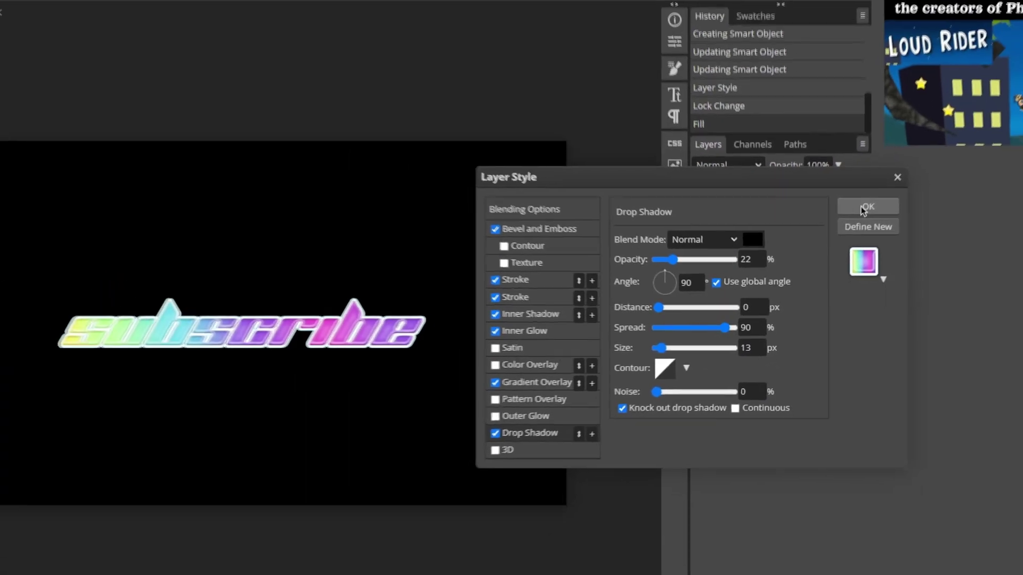
left_click(863, 210)
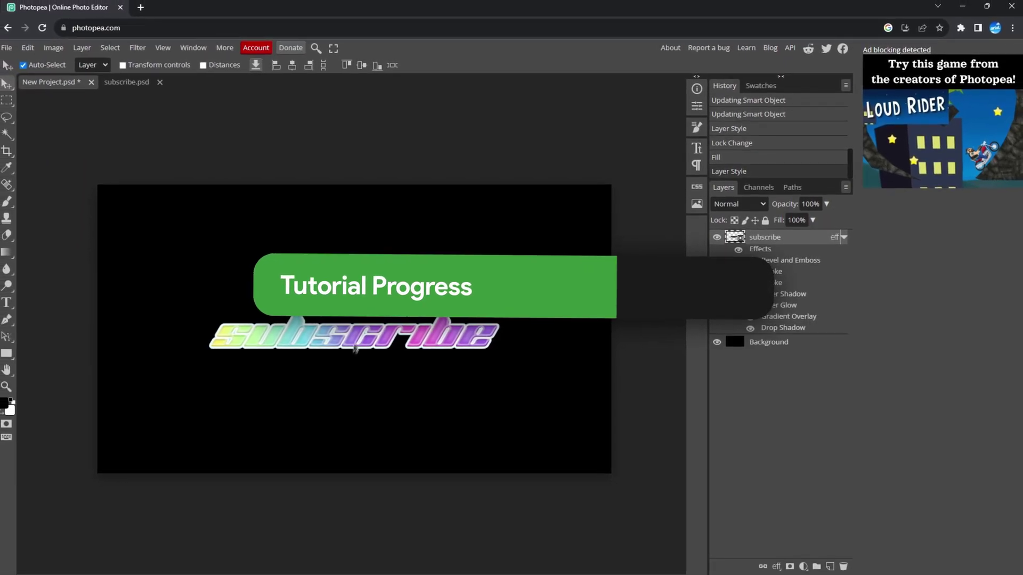
- Convert the styled subscribe layer to a smart object
scroll(371, 335, "up", 1)
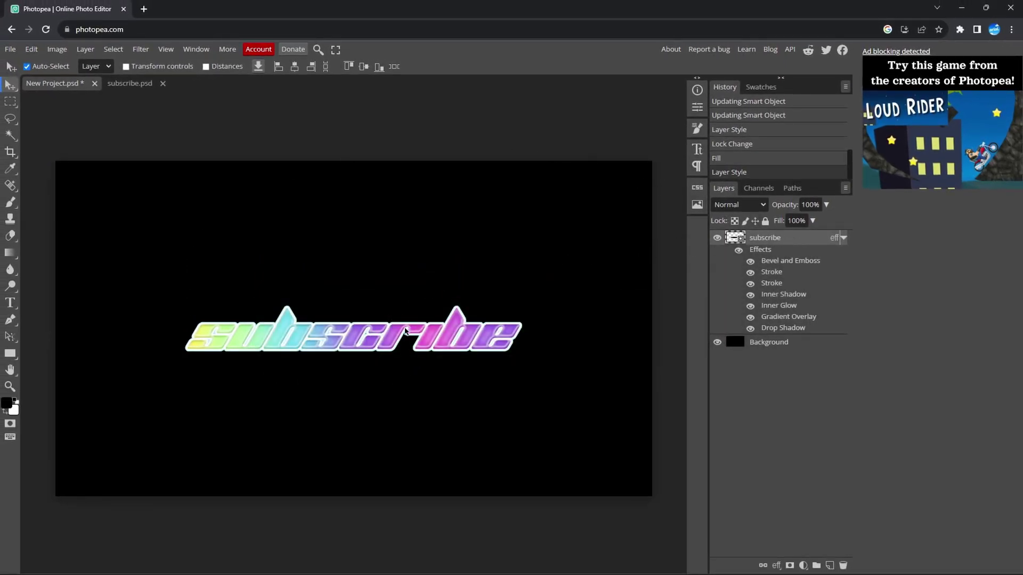
right_click(795, 238)
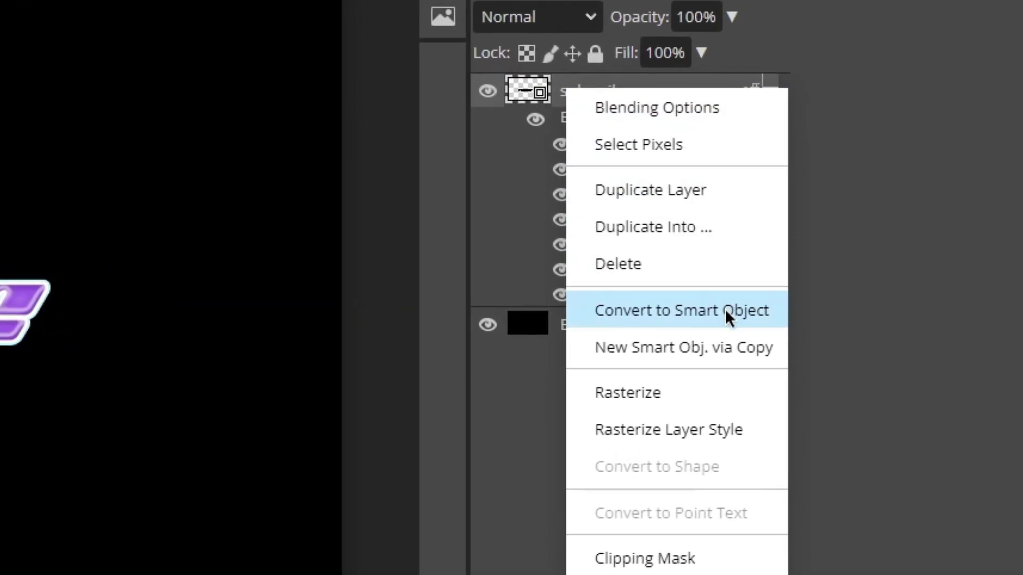
left_click(725, 311)
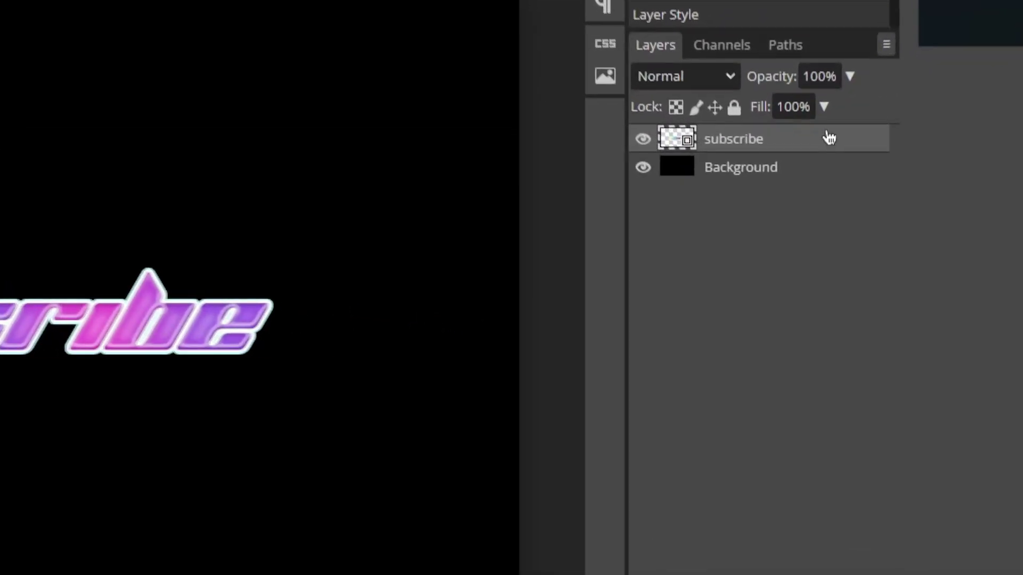
- Add a stroke to the new subscribe smart object and set its color to pink, #f13ba6
double_click(815, 236)
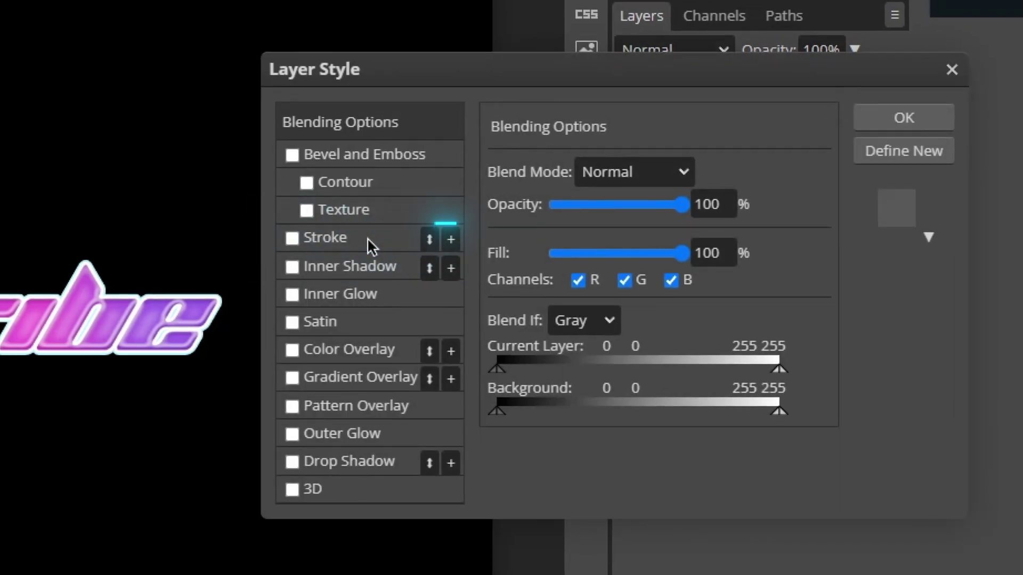
left_click(367, 238)
left_click(506, 347)
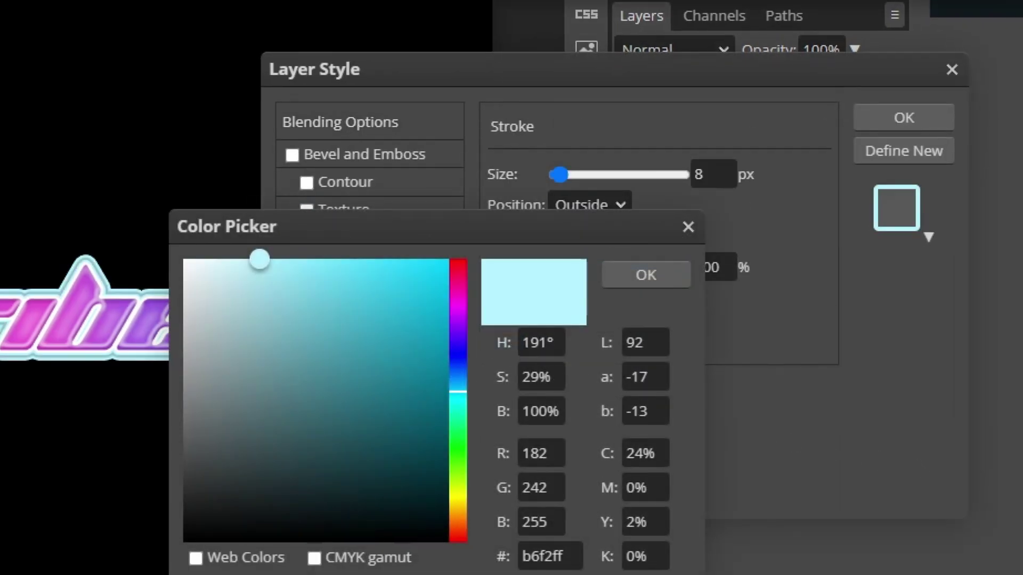
double_click(536, 549)
type("f13ba6")
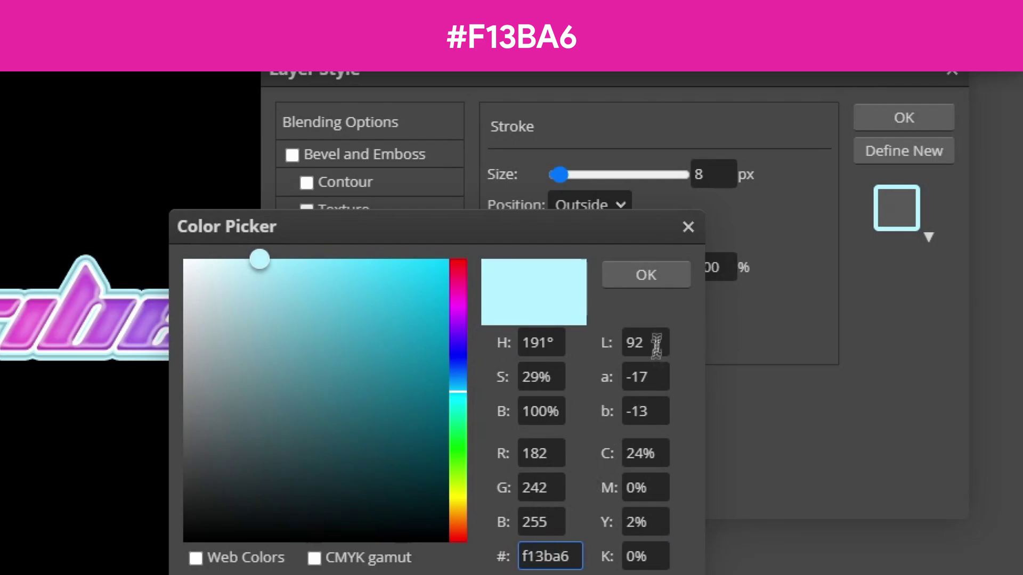
left_click(646, 275)
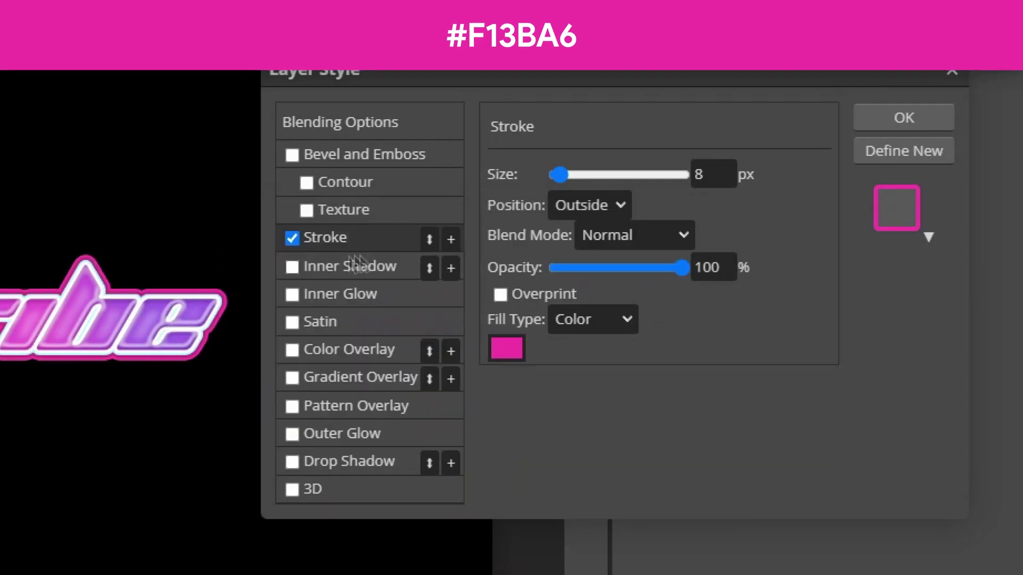
- Lower the pink stroke's opacity to 40% and apply the layer style
mouse_move(655, 266)
left_mouse_down()
mouse_move(616, 269)
mouse_move(608, 280)
left_mouse_up()
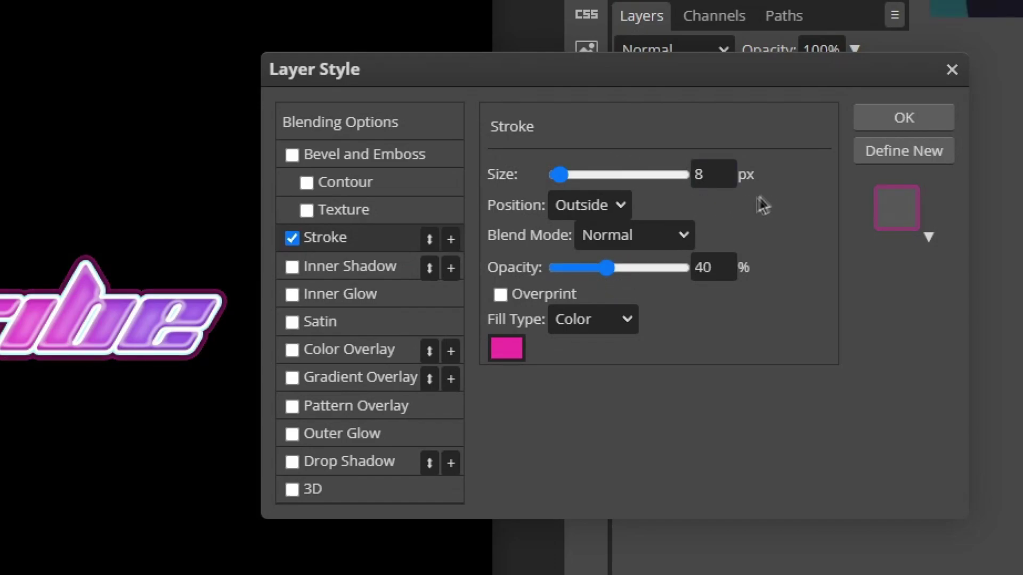
left_click(711, 164)
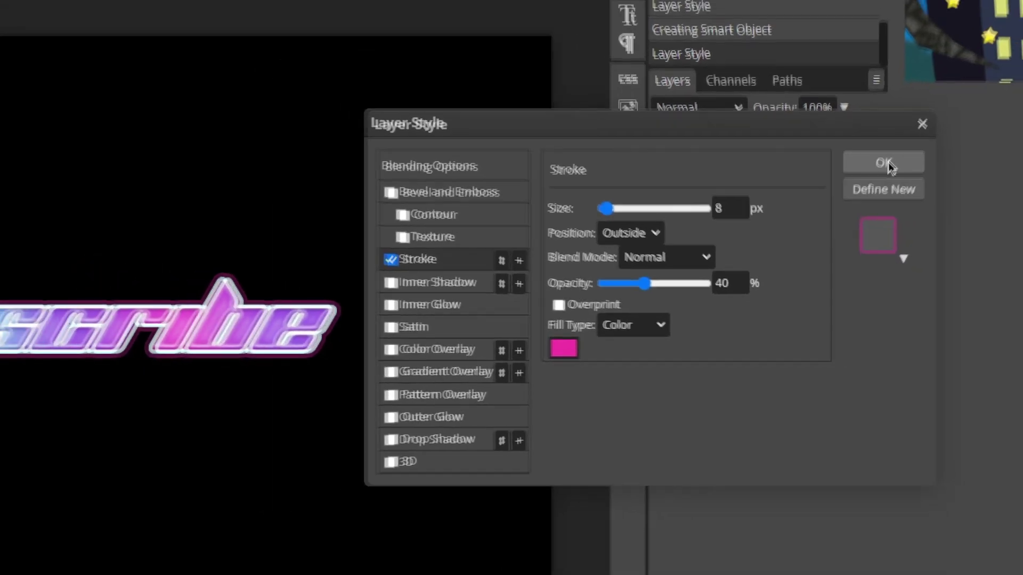
left_click(888, 166)
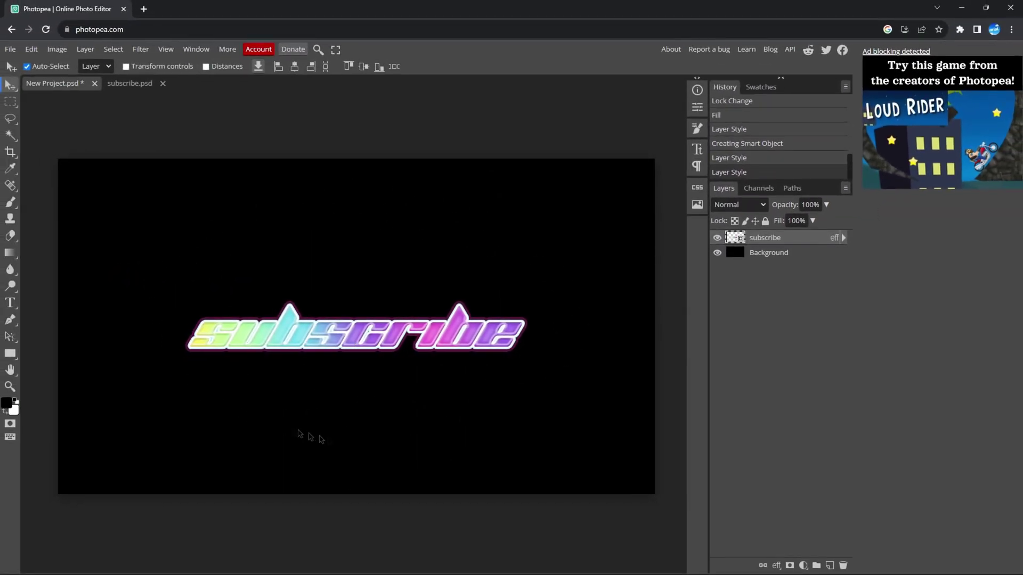
scroll(316, 316, "up", 2)
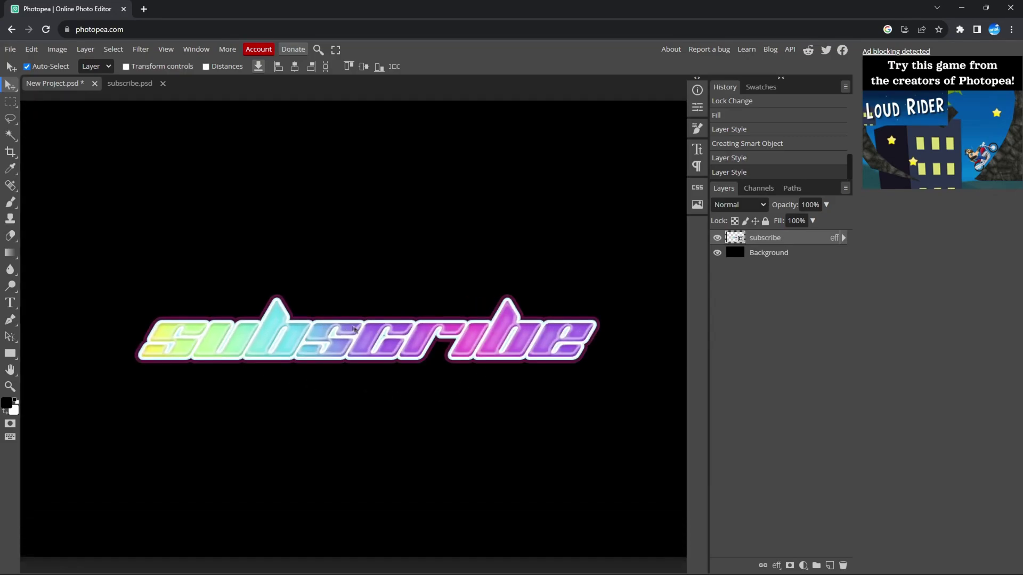
scroll(331, 325, "down", 3)
scroll(374, 352, "up", 3)
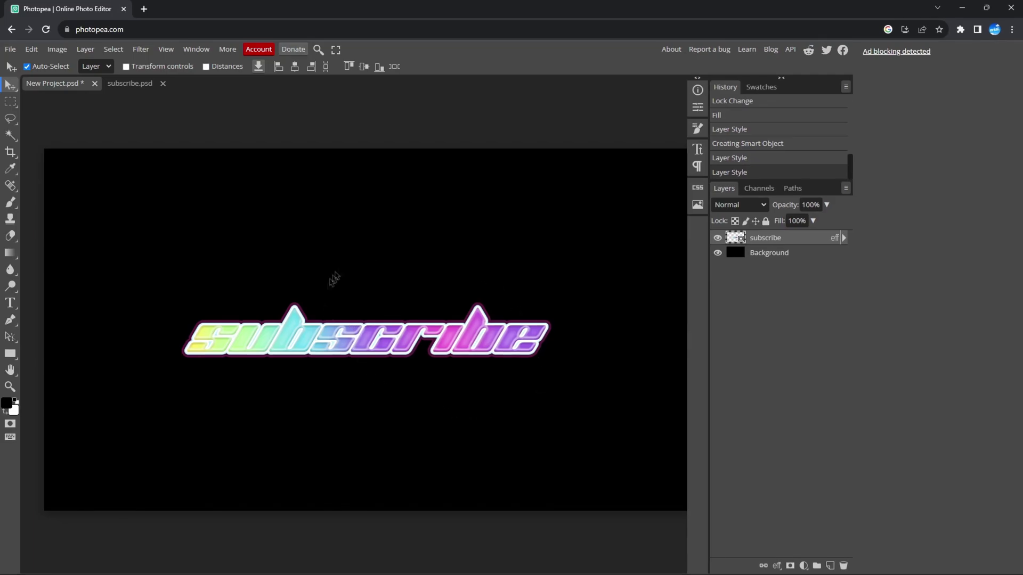
left_click(10, 49)
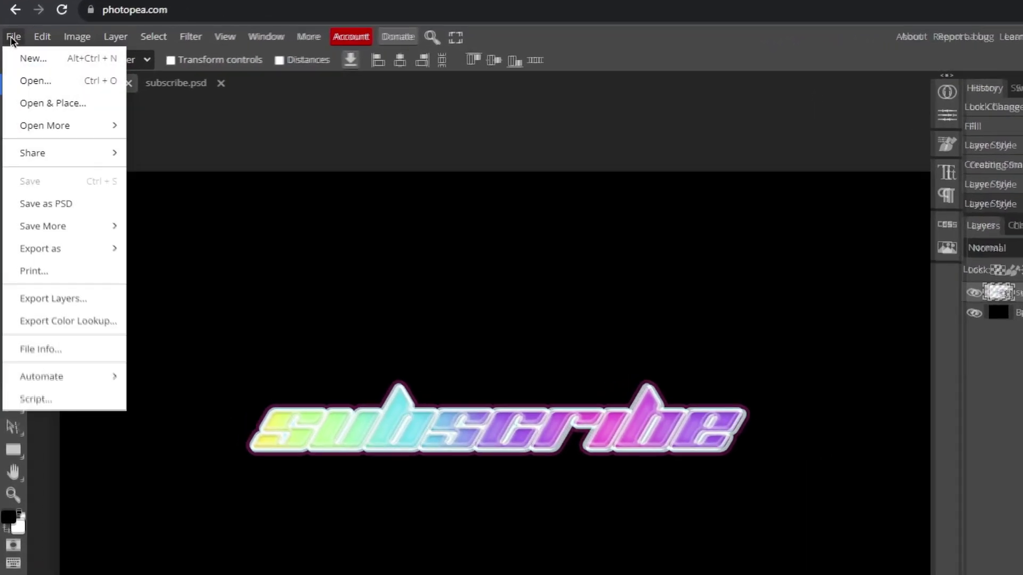
mouse_move(88, 251)
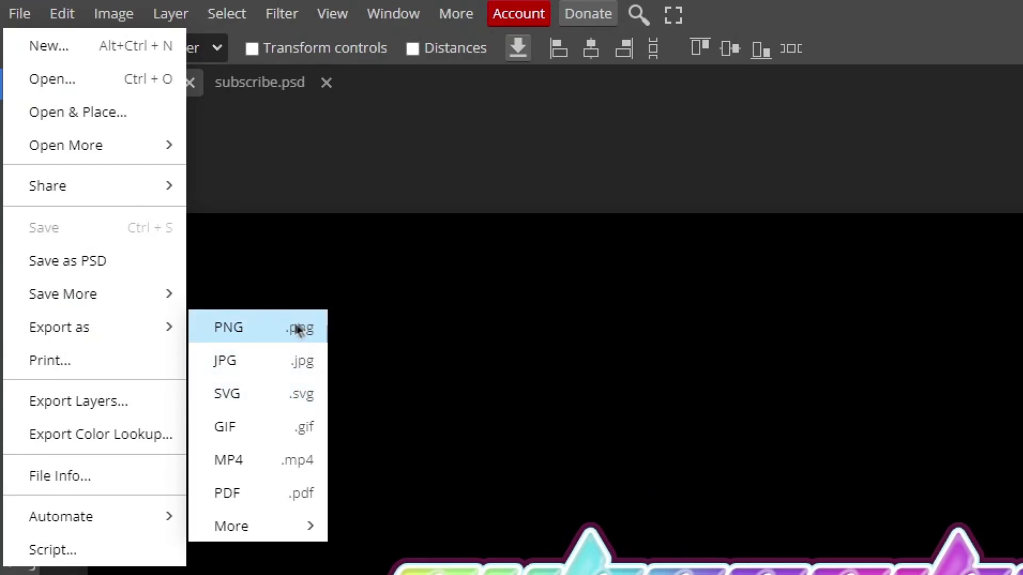
left_click(986, 421)
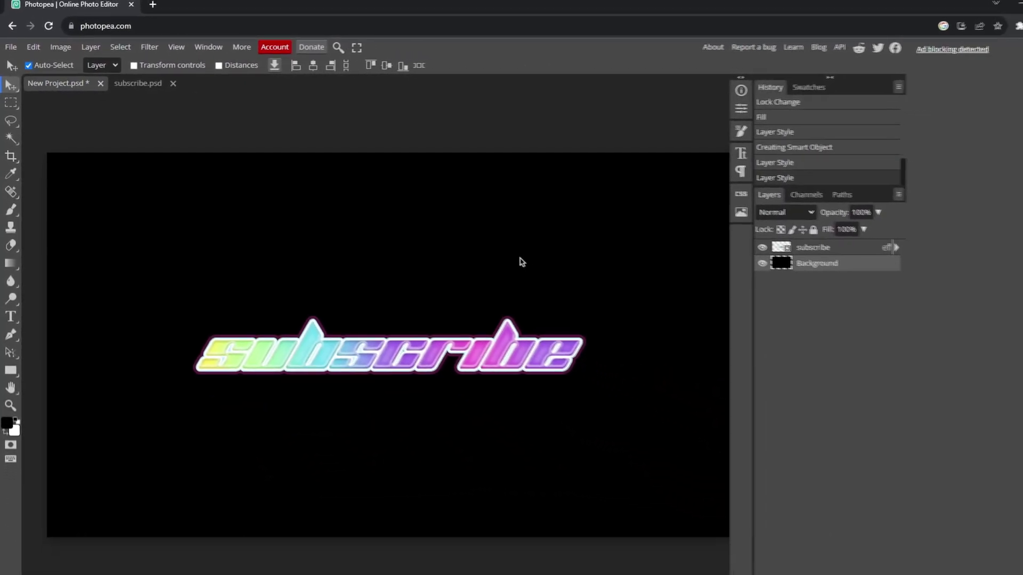